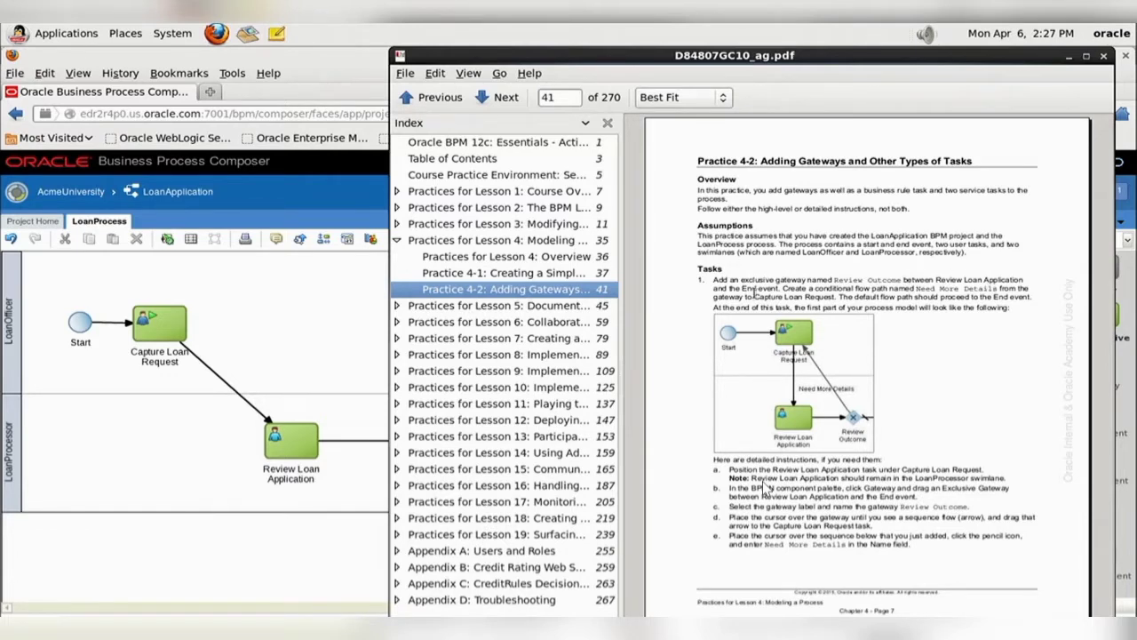
Move the Review Loan Application task directly under Capture Loan Request, keeping it within the LoanProcessor swimlane
{"action": "mouse_move", "coordinate": [298, 449]}
{"action": "left_click", "coordinate": [290, 445]}
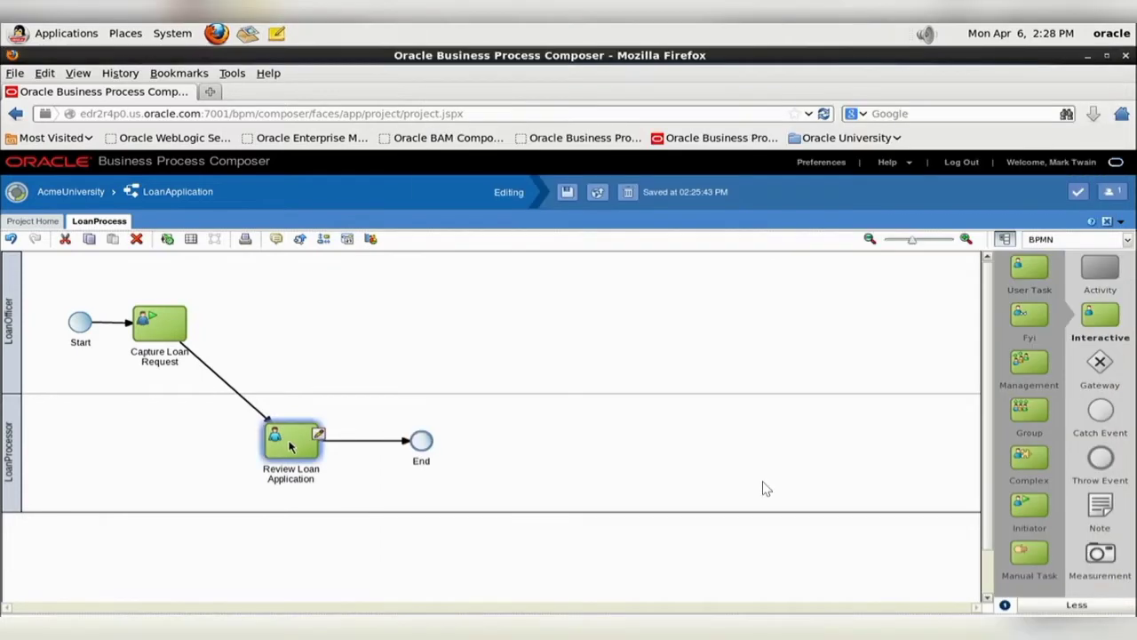
{"action": "mouse_move", "coordinate": [289, 444]}
{"action": "left_mouse_down"}
{"action": "mouse_move", "coordinate": [180, 455]}
{"action": "mouse_move", "coordinate": [151, 452]}
{"action": "mouse_move", "coordinate": [156, 440]}
{"action": "left_mouse_up"}
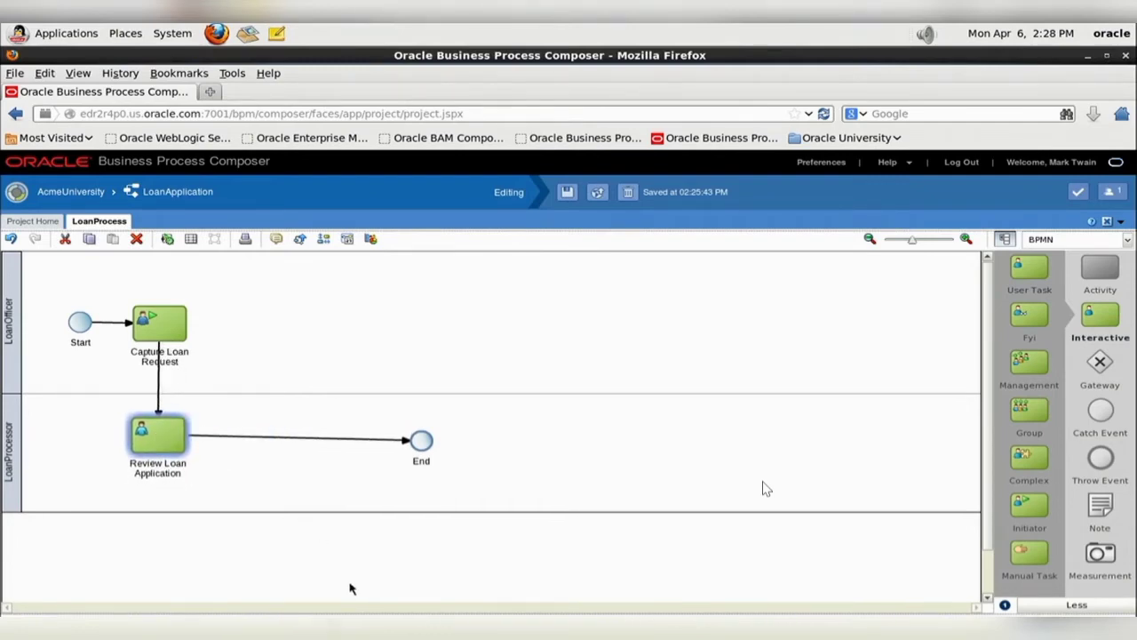
Add an exclusive gateway on the sequence flow between Review Loan Application and the End event, as the practice guide describes
{"action": "key", "text": "alt+Tab"}
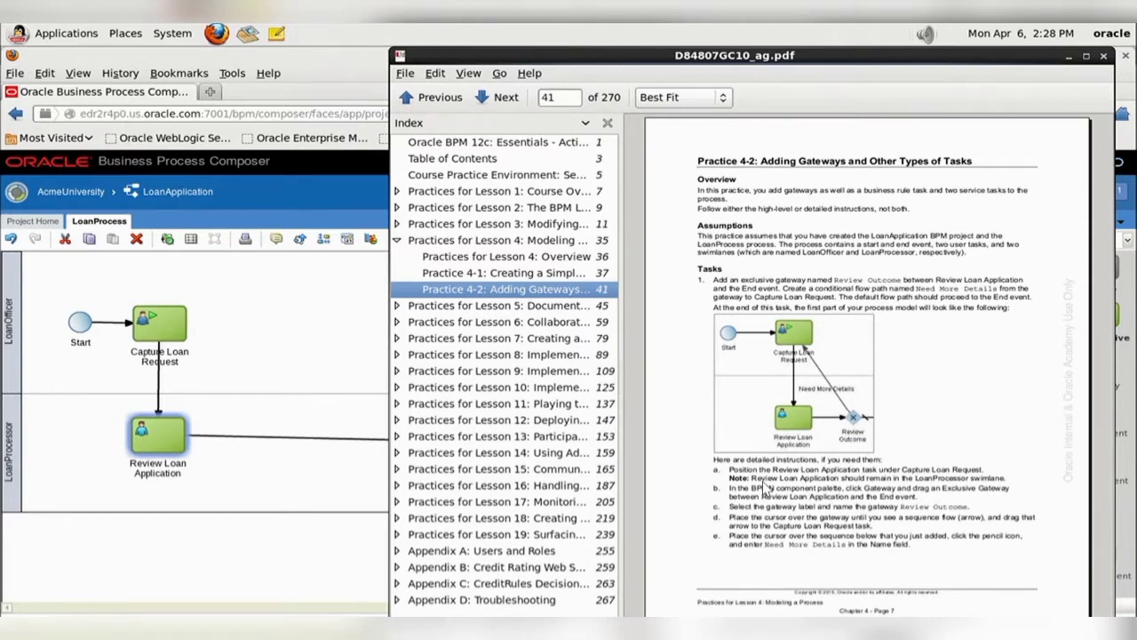
{"action": "key", "text": "alt+Tab"}
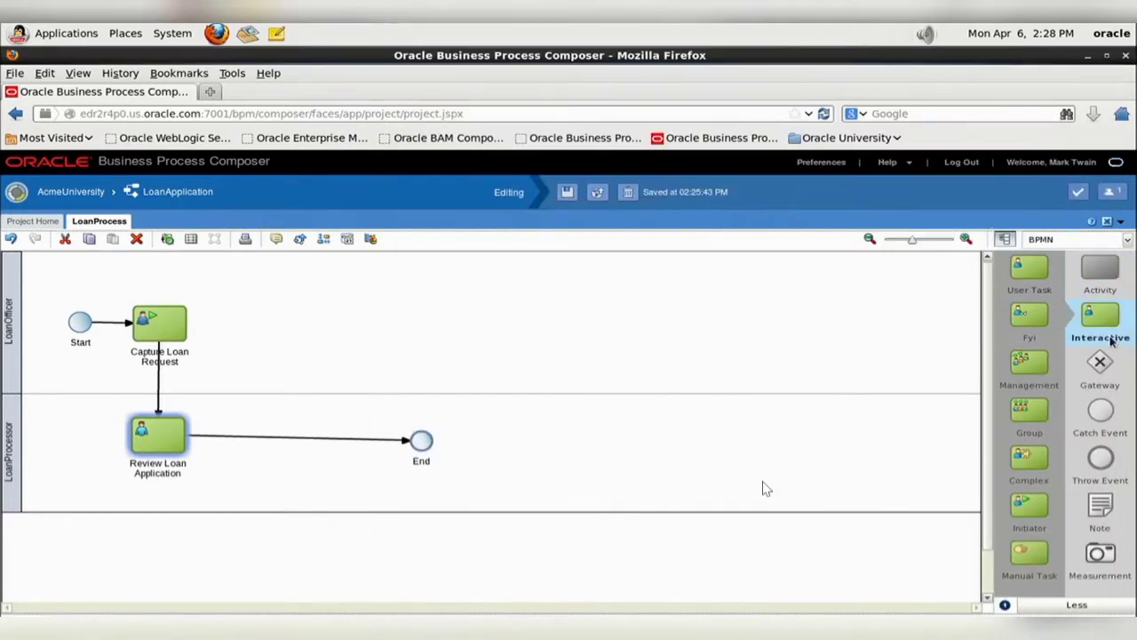
{"action": "left_click", "coordinate": [1104, 360]}
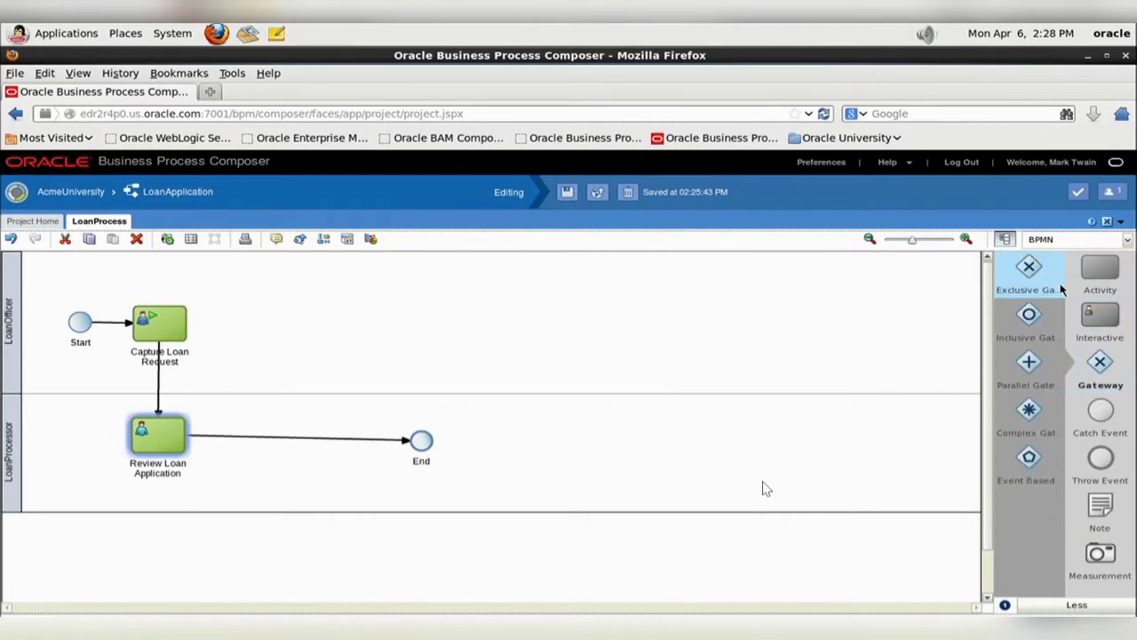
{"action": "left_click_drag", "start_coordinate": [1031, 270], "coordinate": [264, 438]}
Draw a sequence flow from the exclusive gateway back to the Capture Loan Request task
{"action": "key", "text": "alt+Tab"}
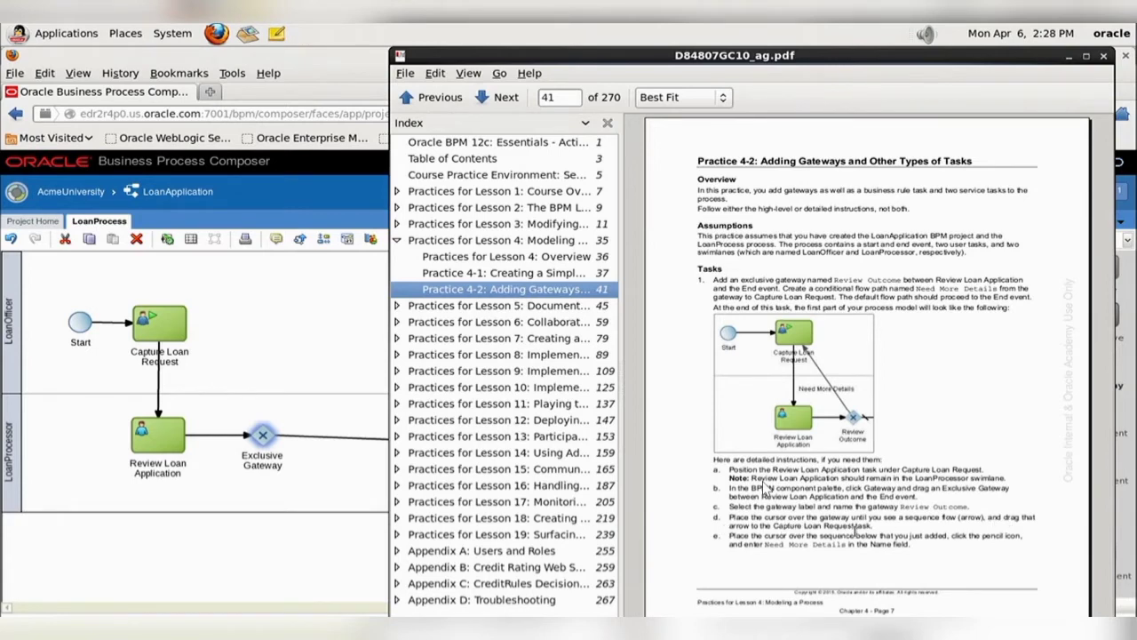
{"action": "left_click", "coordinate": [297, 565]}
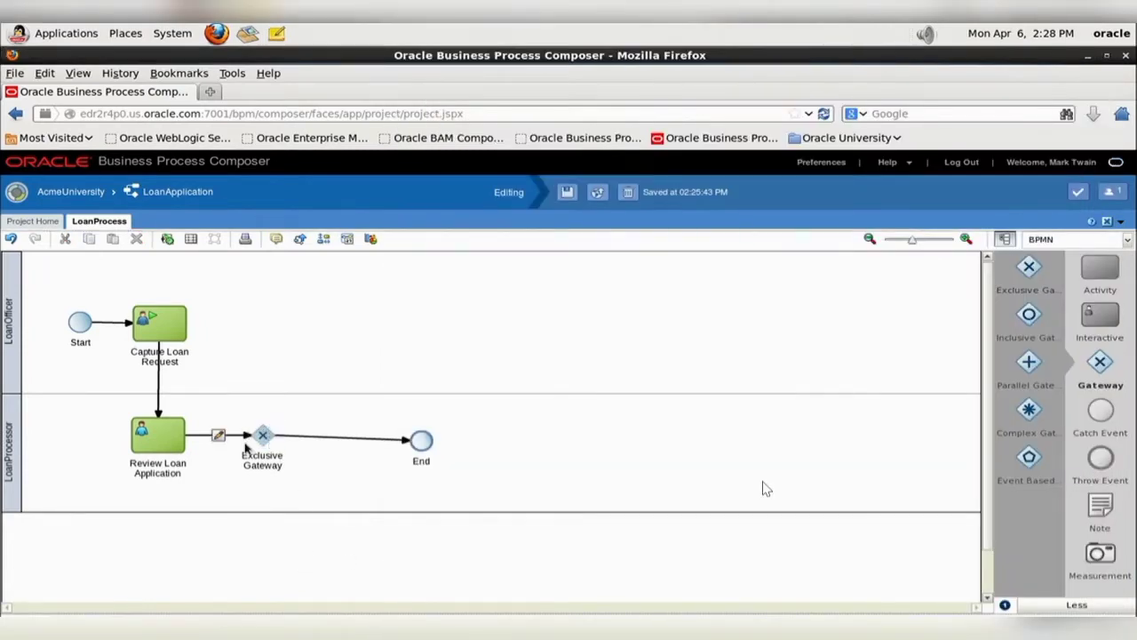
{"action": "mouse_move", "coordinate": [273, 427]}
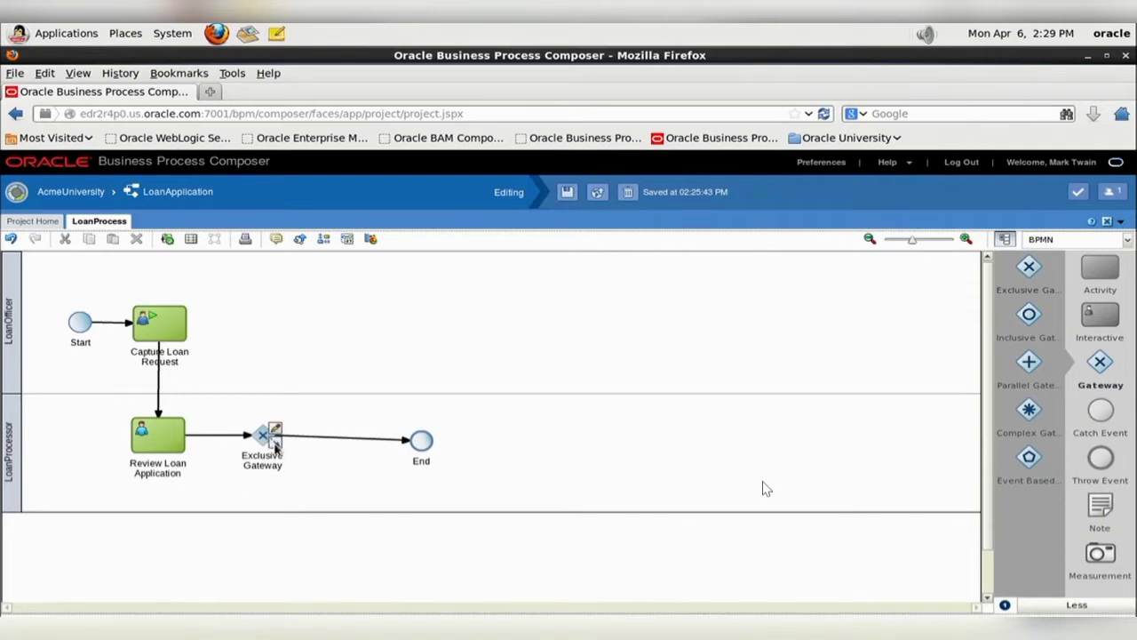
{"action": "left_click_drag", "start_coordinate": [276, 447], "coordinate": [171, 329]}
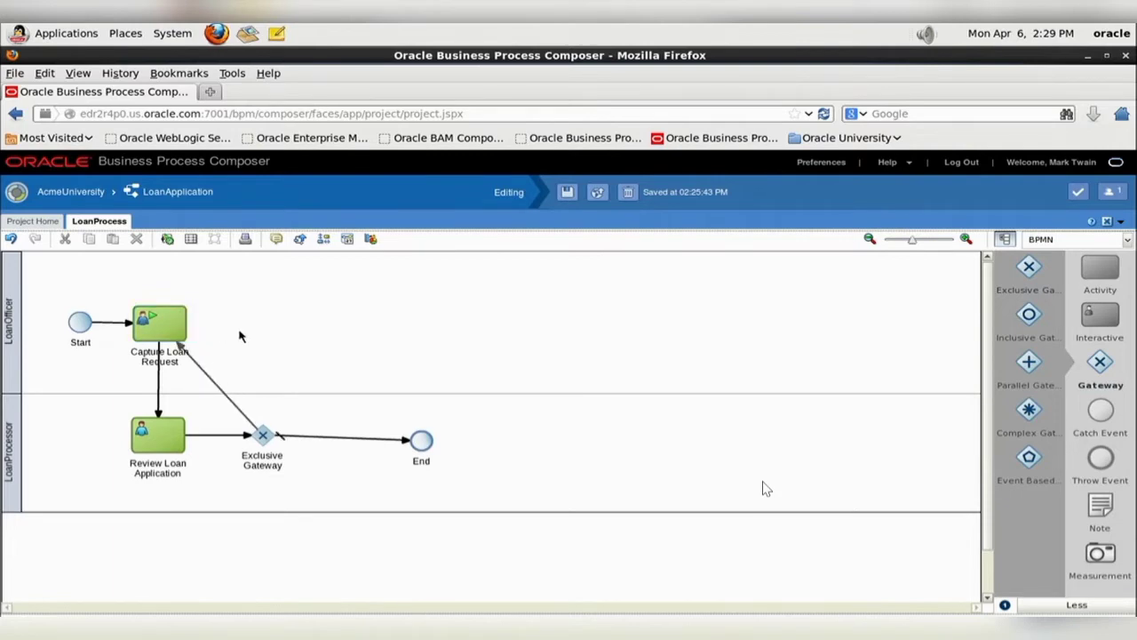
Name the conditional flow from the gateway to Capture Loan Request "Need More Details", copying the name from the practice guide
{"action": "key", "text": "alt+Tab"}
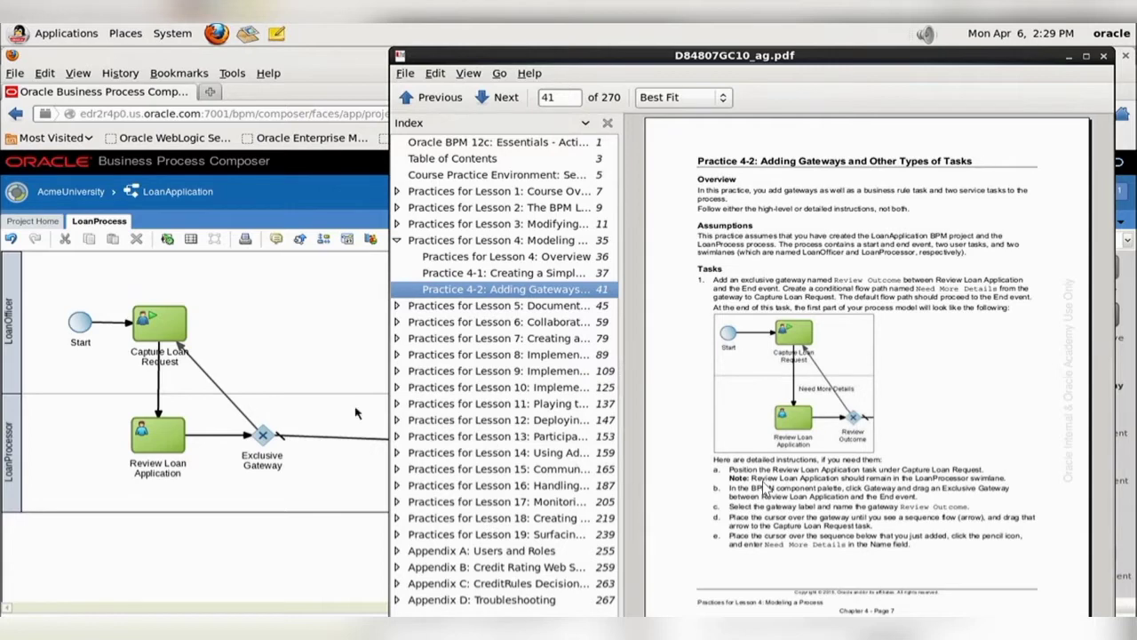
{"action": "left_click", "coordinate": [266, 379]}
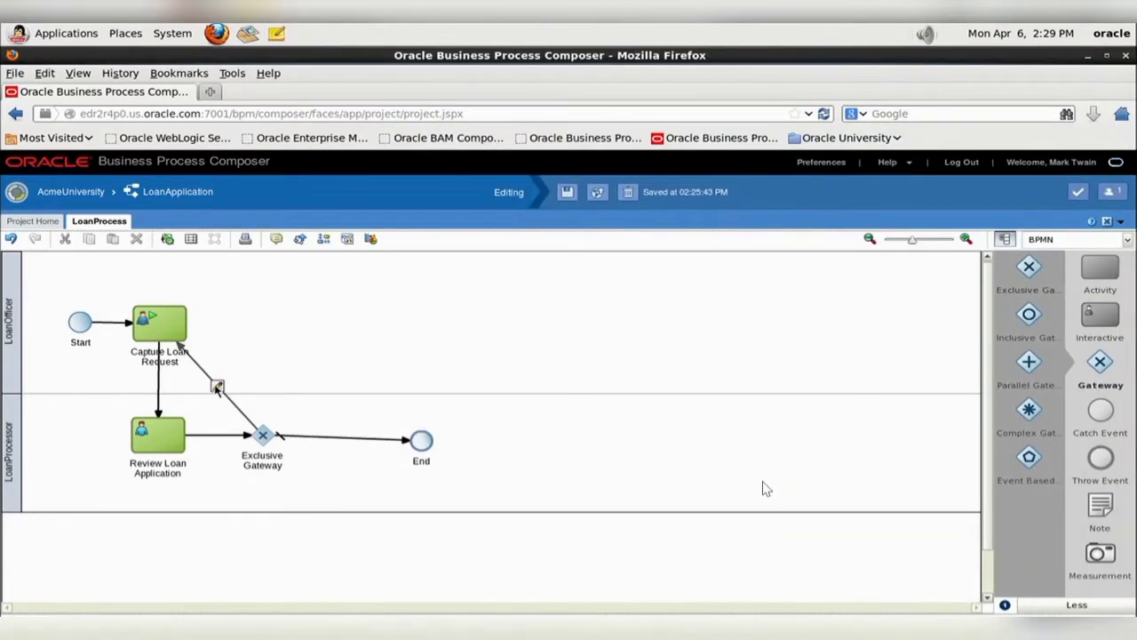
{"action": "key", "text": "alt+Tab"}
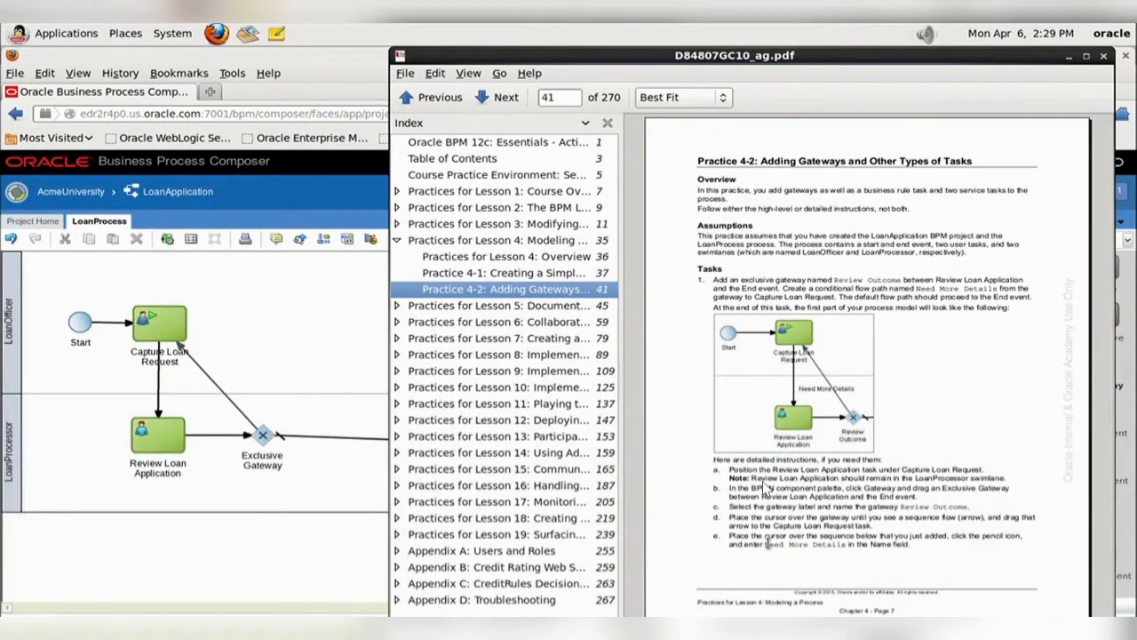
{"action": "left_click_drag", "start_coordinate": [766, 544], "coordinate": [849, 544]}
{"action": "key", "text": "ctrl+c"}
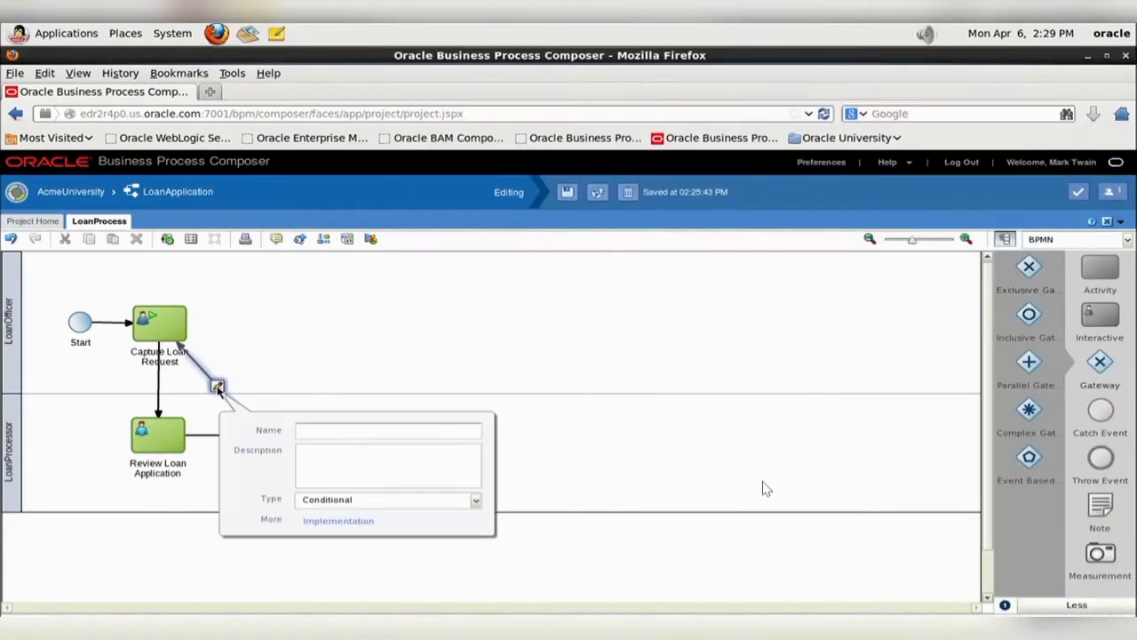
{"action": "left_click", "coordinate": [331, 433]}
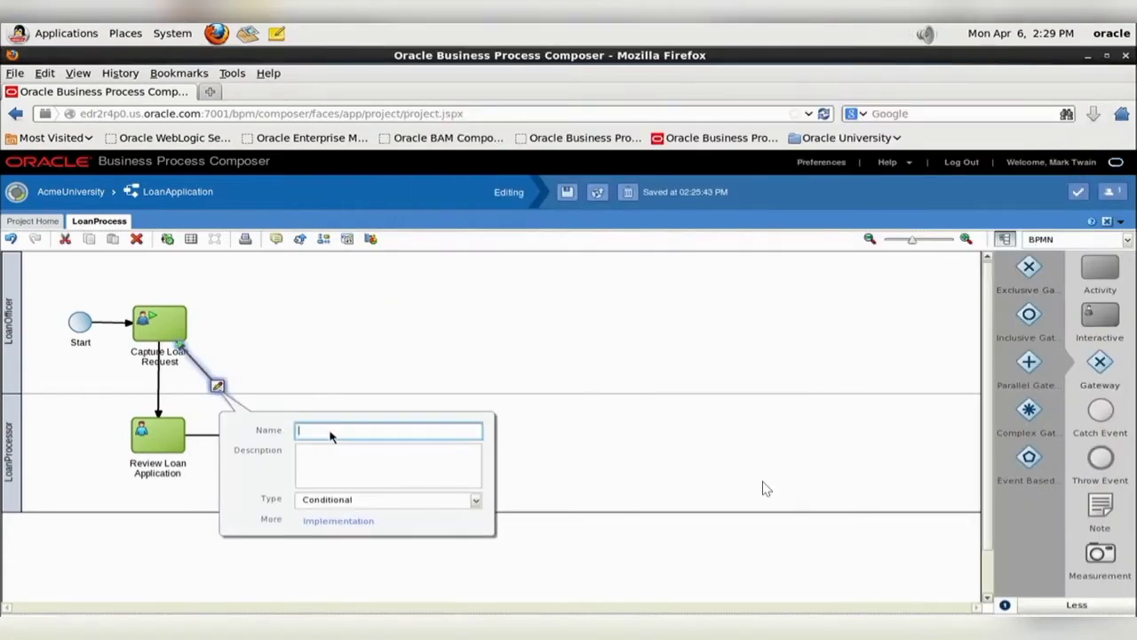
{"action": "key", "text": "ctrl+v"}
{"action": "left_click", "coordinate": [476, 502]}
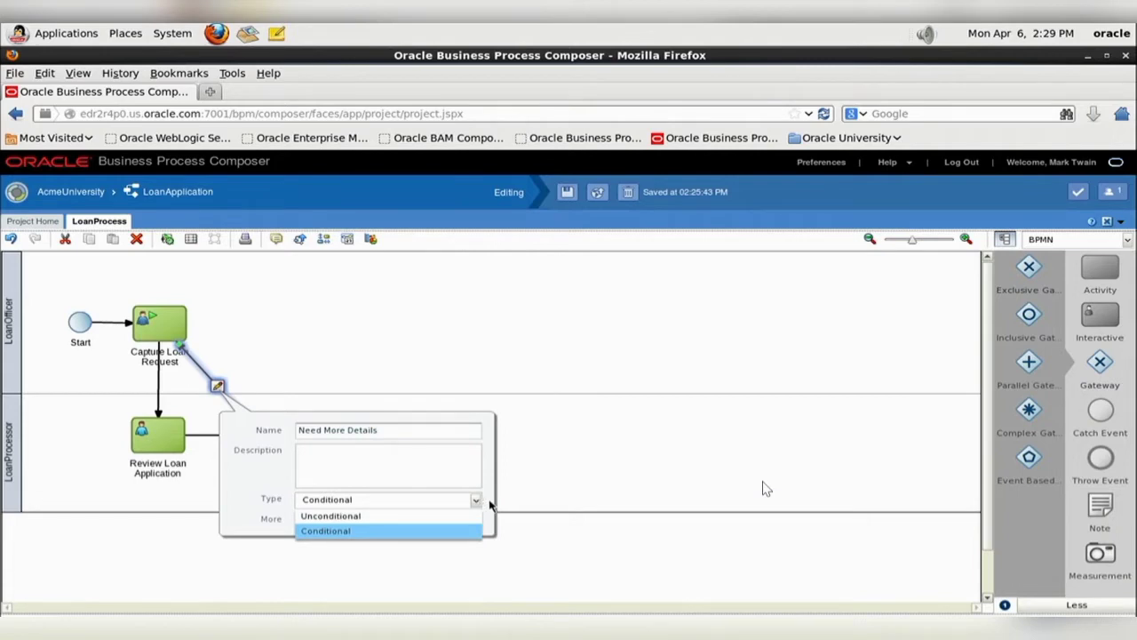
{"action": "left_click", "coordinate": [490, 505]}
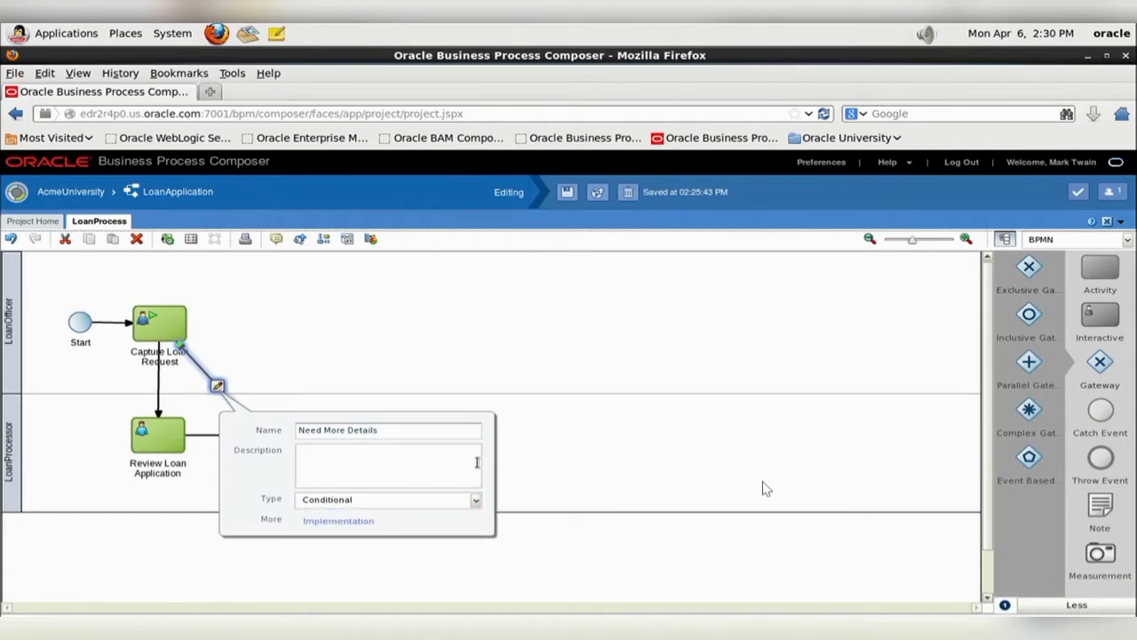
{"action": "left_click", "coordinate": [520, 446]}
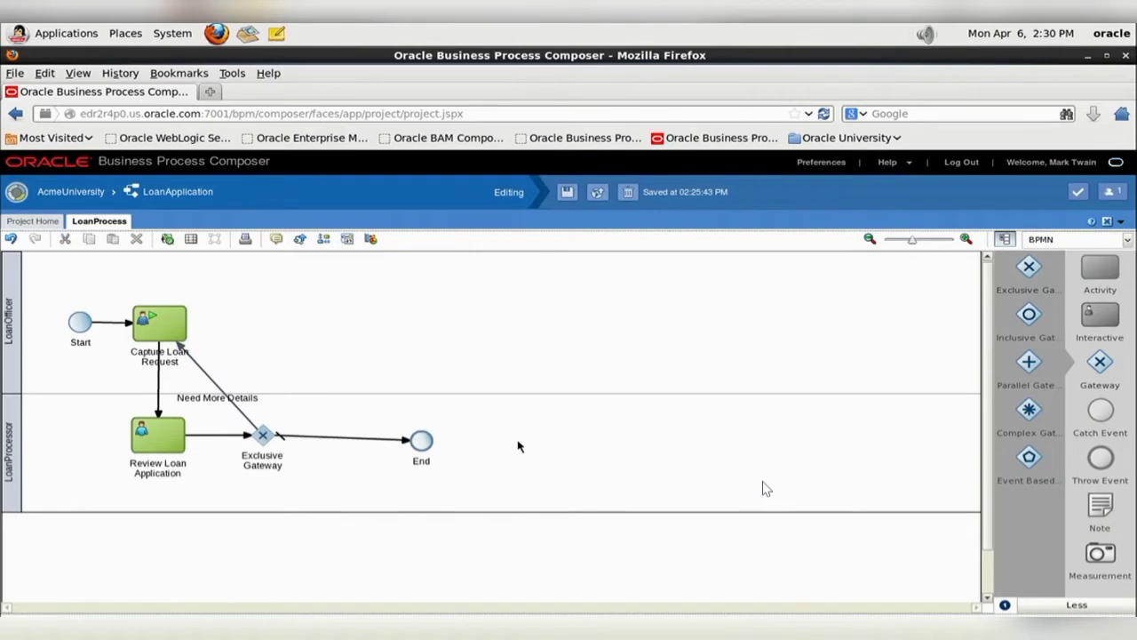
Check the properties of the sequence flow from the gateway to the End event
{"action": "mouse_move", "coordinate": [342, 444]}
{"action": "left_click", "coordinate": [344, 441]}
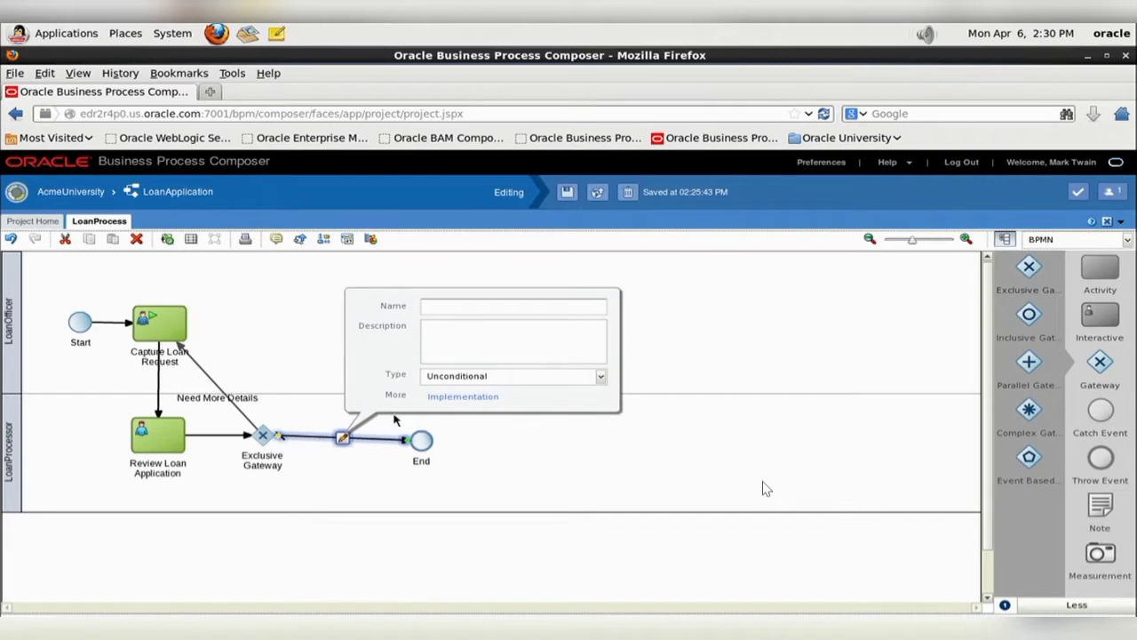
{"action": "left_click", "coordinate": [527, 480]}
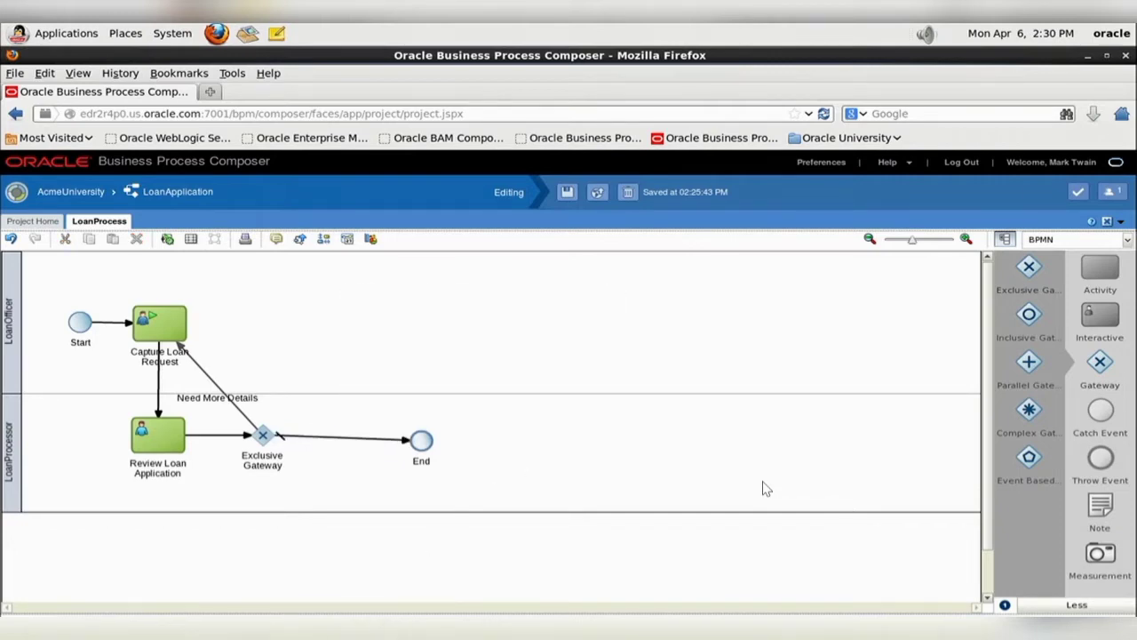
Rename the exclusive gateway to "Review Outcome", copying the name from the practice guide
{"action": "key", "text": "alt+Tab"}
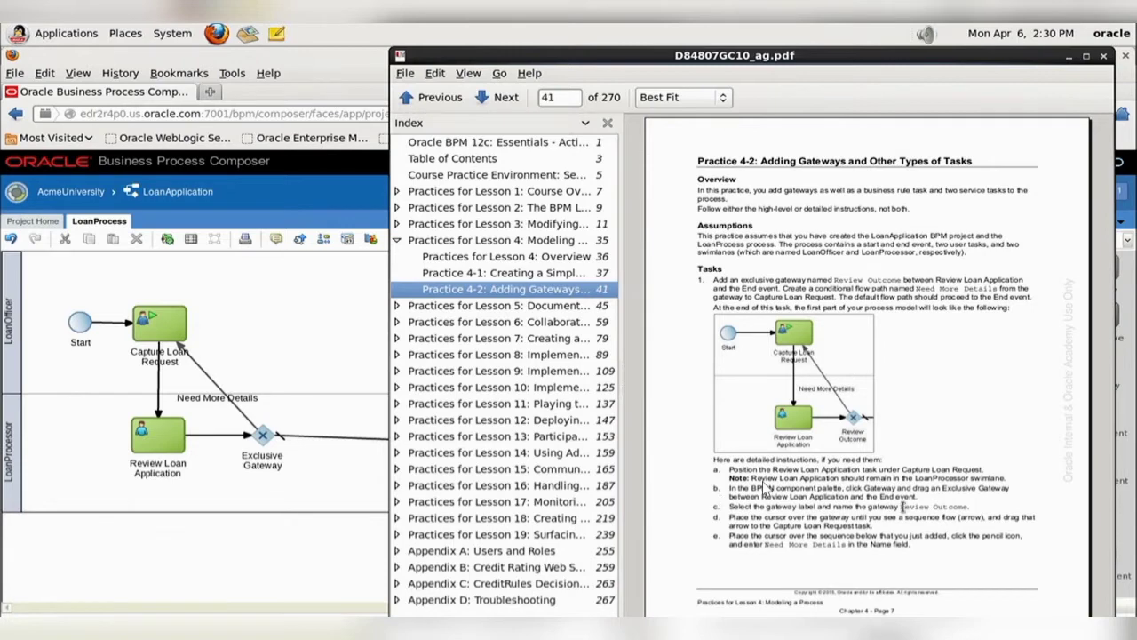
{"action": "left_click_drag", "start_coordinate": [903, 507], "coordinate": [966, 507]}
{"action": "key", "text": "ctrl+c"}
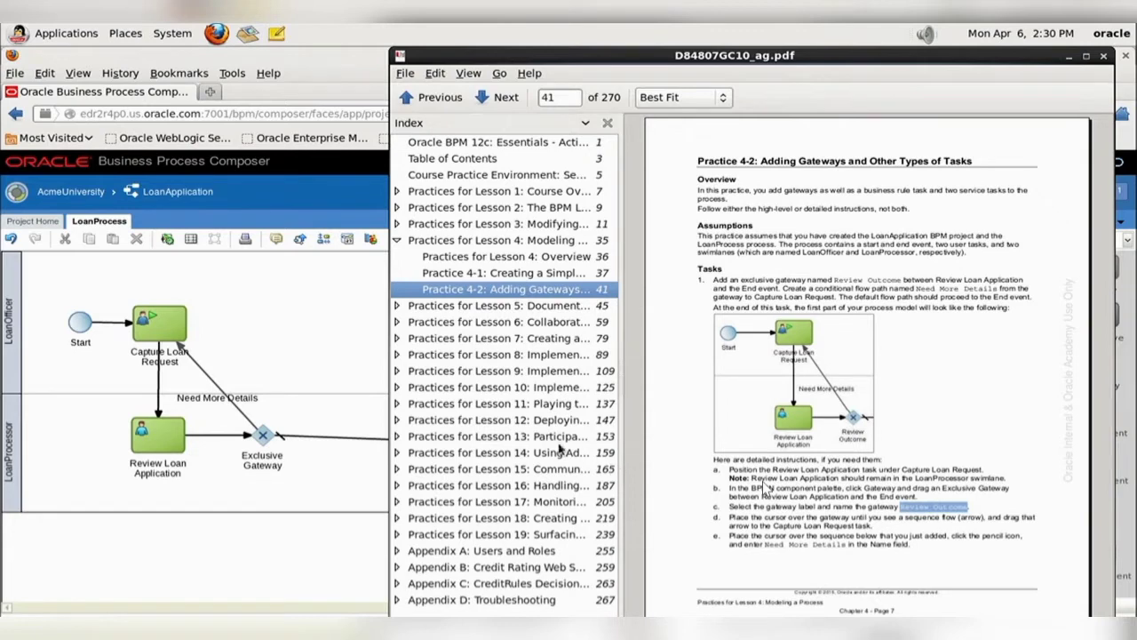
{"action": "double_click", "coordinate": [276, 465]}
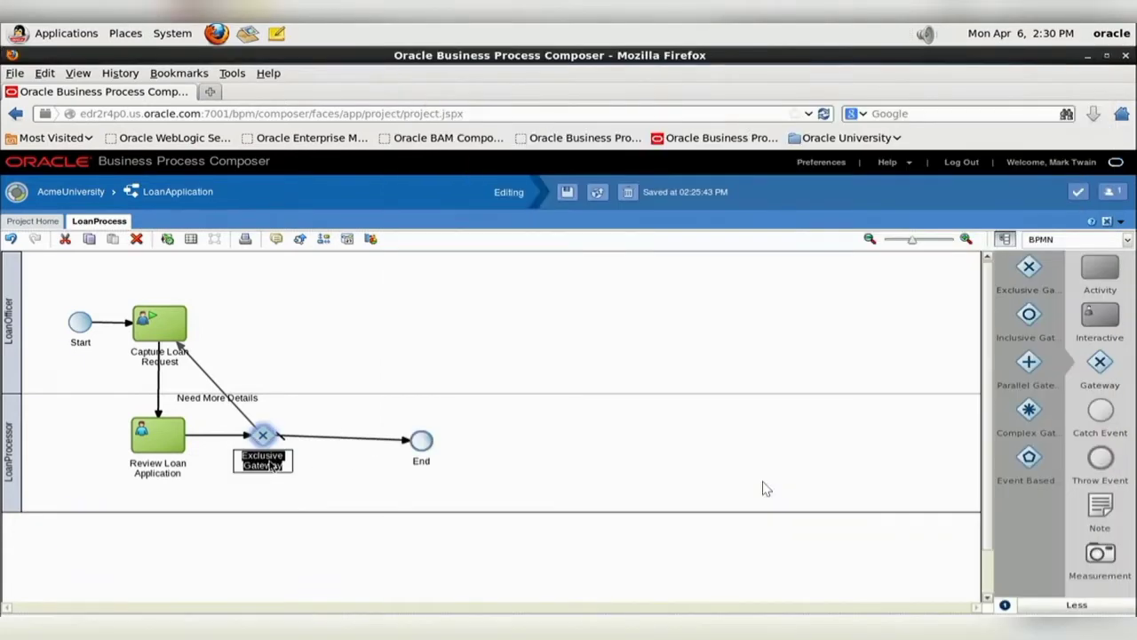
{"action": "key", "text": "ctrl+v"}
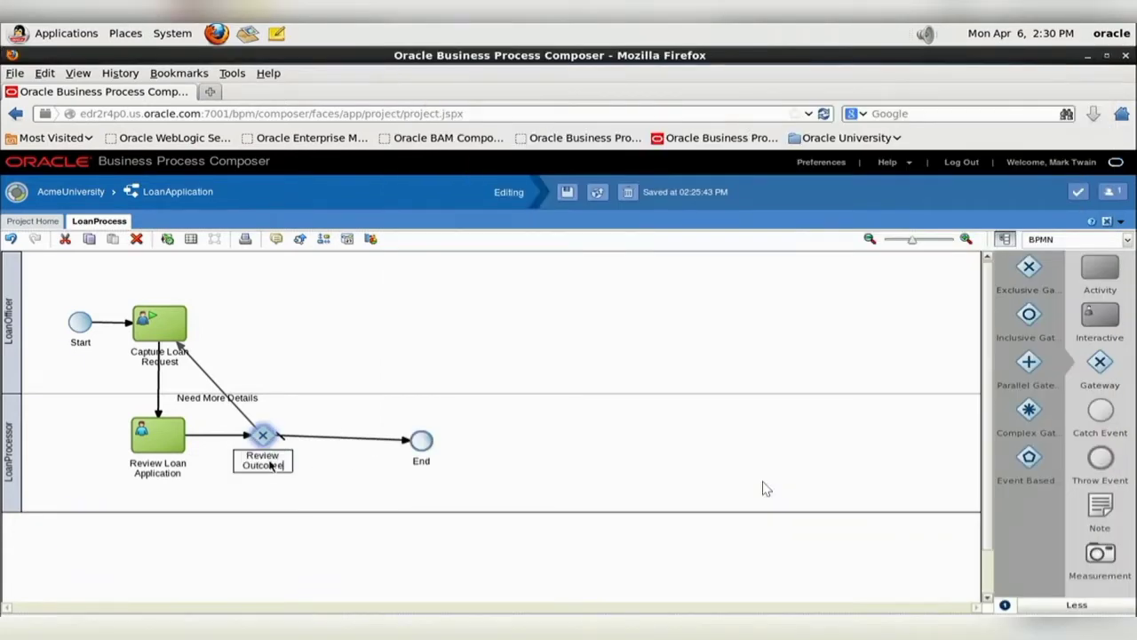
{"action": "left_click", "coordinate": [331, 481]}
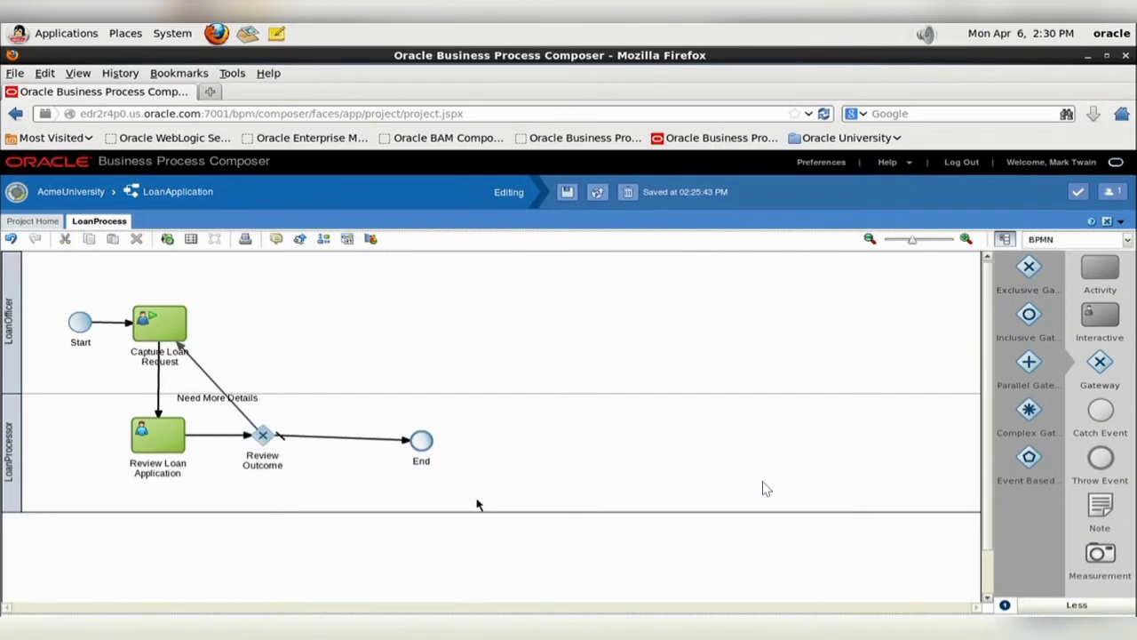
Consult page 42 of the practice guide and move the End event farther from the Review Outcome gateway to make room for more activities
{"action": "key", "text": "alt+Tab"}
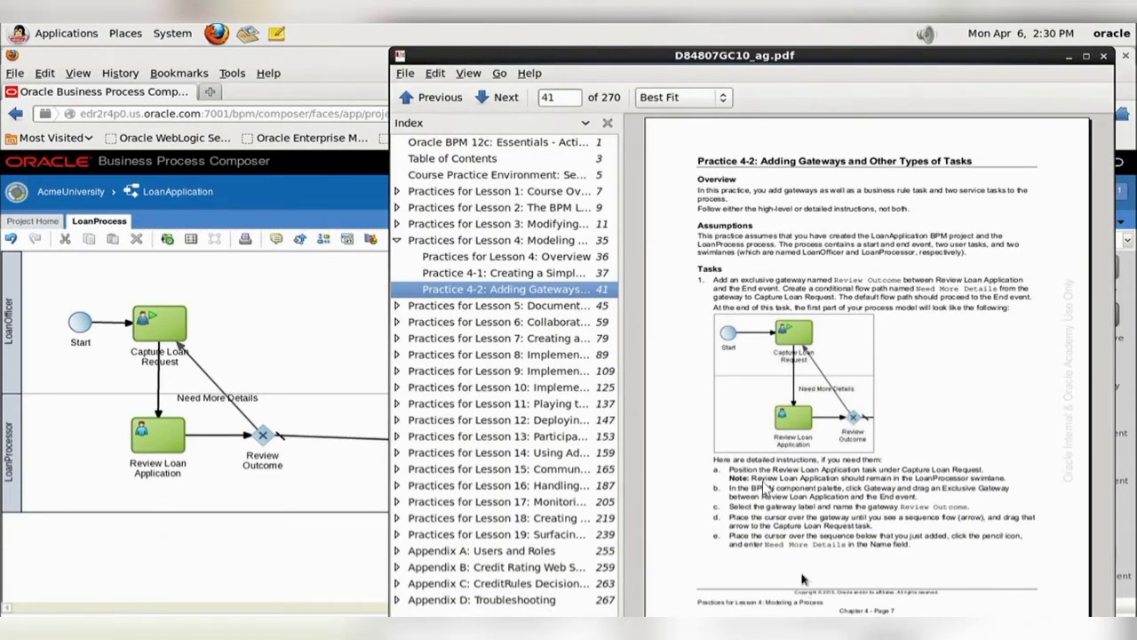
{"action": "scroll", "coordinate": [802, 579], "scroll_direction": "down", "scroll_amount": 1}
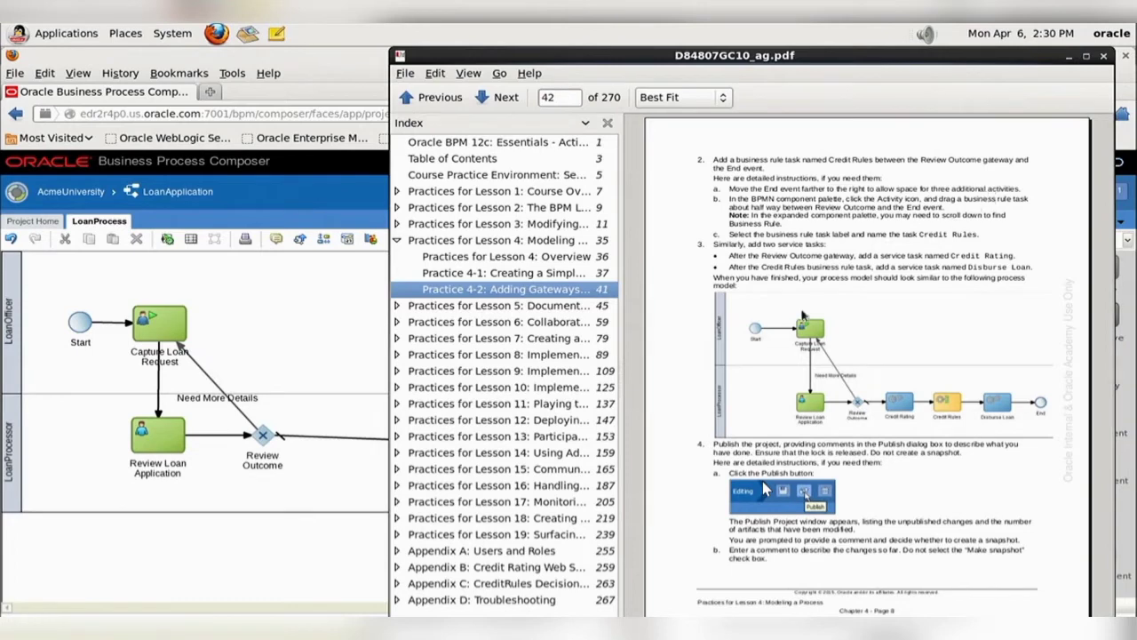
{"action": "left_click", "coordinate": [273, 561]}
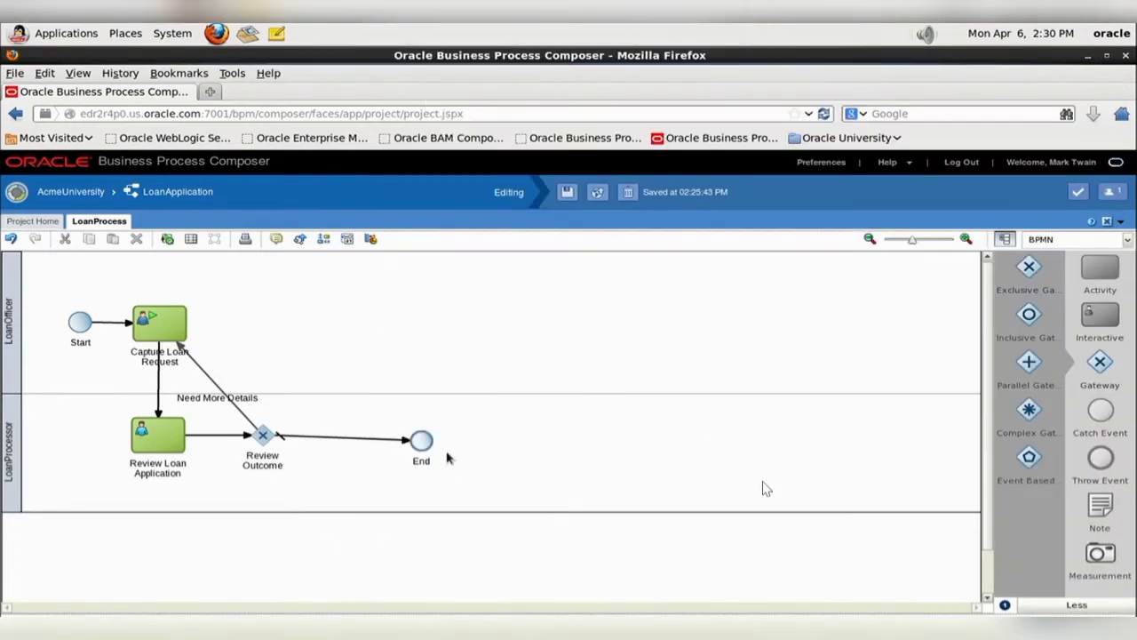
{"action": "left_click_drag", "start_coordinate": [430, 439], "coordinate": [684, 440]}
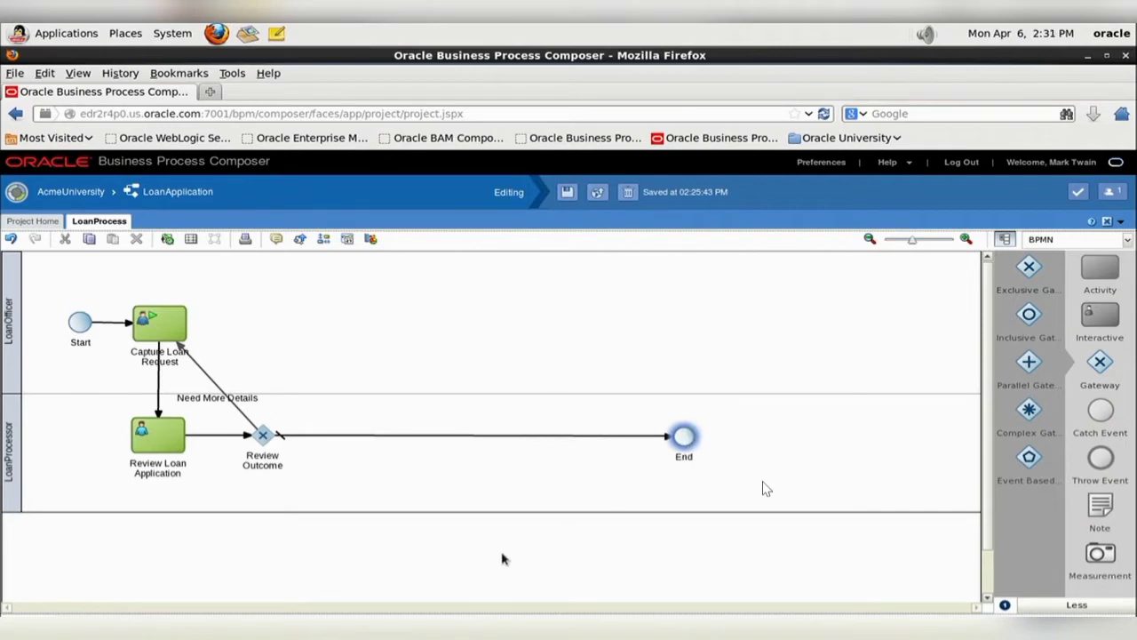
Add a business rule task about halfway along the flow between the Review Outcome gateway and the End event
{"action": "left_click", "coordinate": [524, 626]}
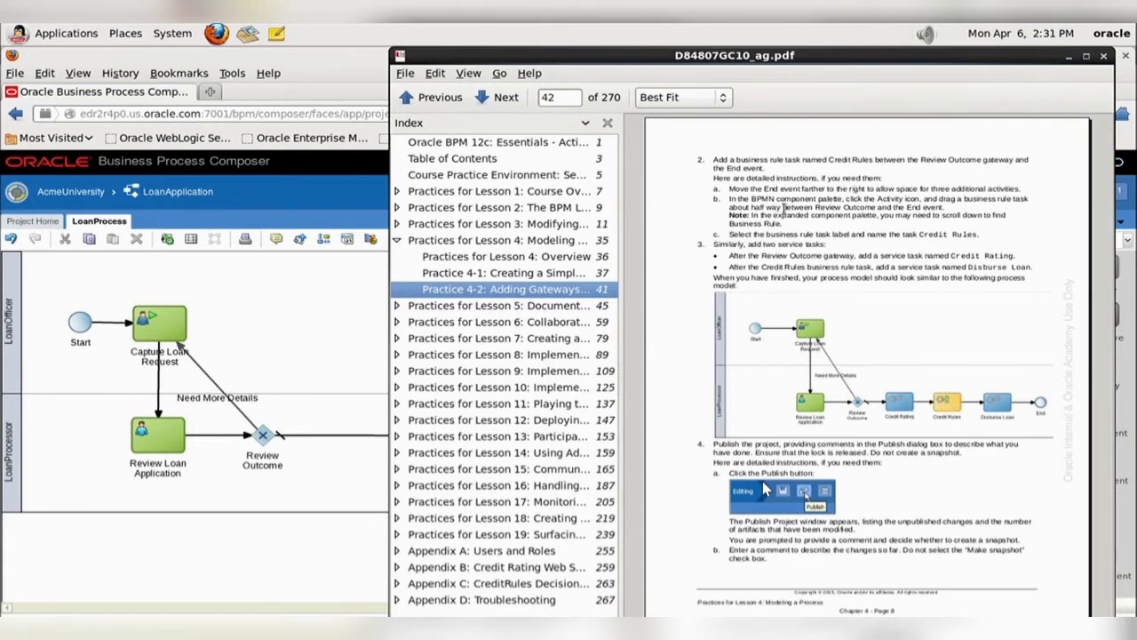
{"action": "left_click", "coordinate": [315, 558]}
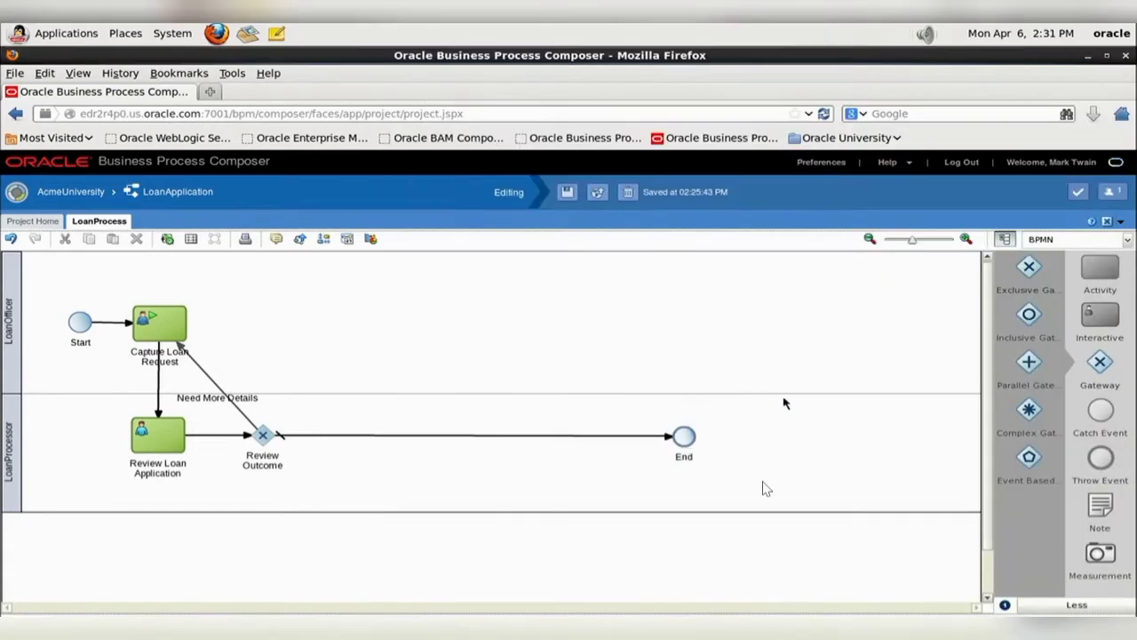
{"action": "left_click", "coordinate": [1101, 275]}
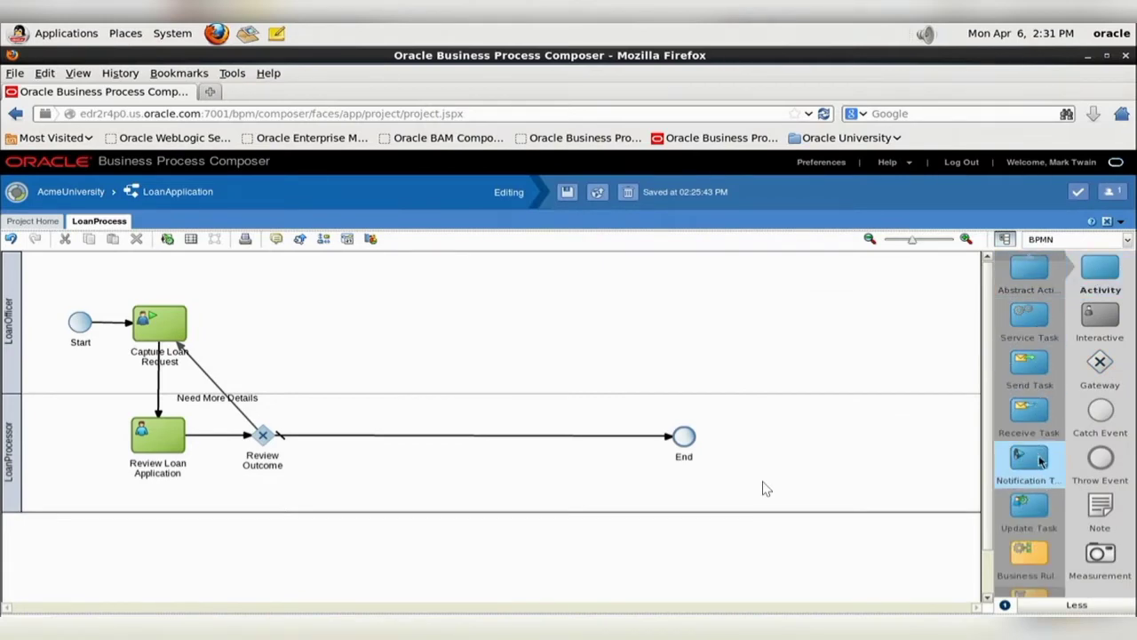
{"action": "left_click", "coordinate": [1037, 598]}
{"action": "left_click", "coordinate": [1028, 600]}
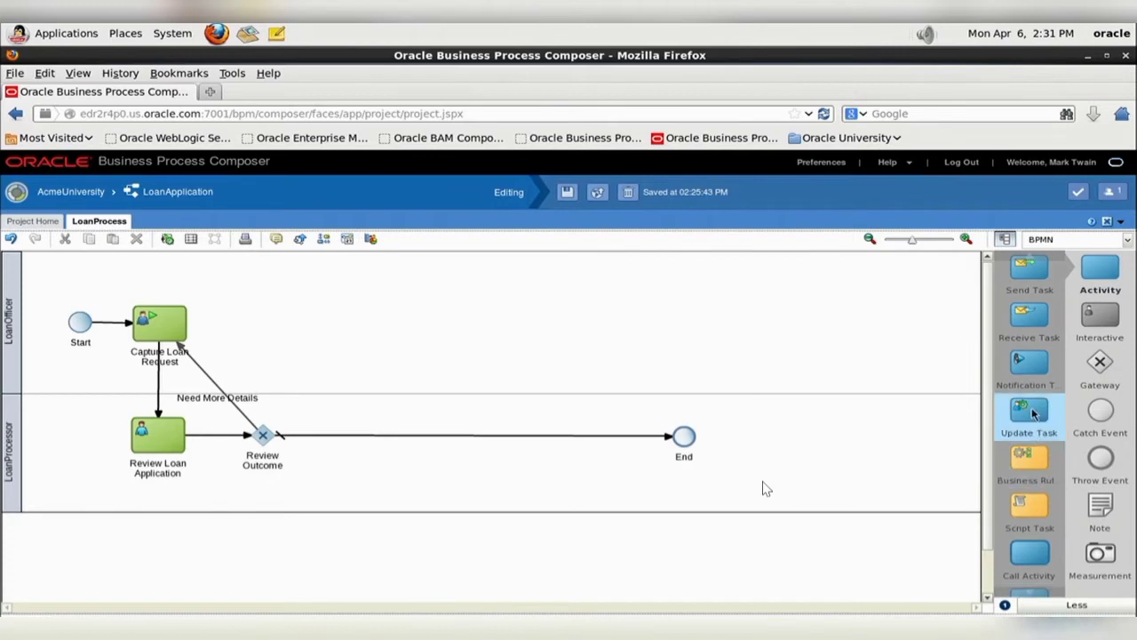
{"action": "left_click_drag", "start_coordinate": [1031, 464], "coordinate": [483, 440]}
Rename the new business rule task to "Credit Rules", as given in the practice guide
{"action": "key", "text": "alt+Tab"}
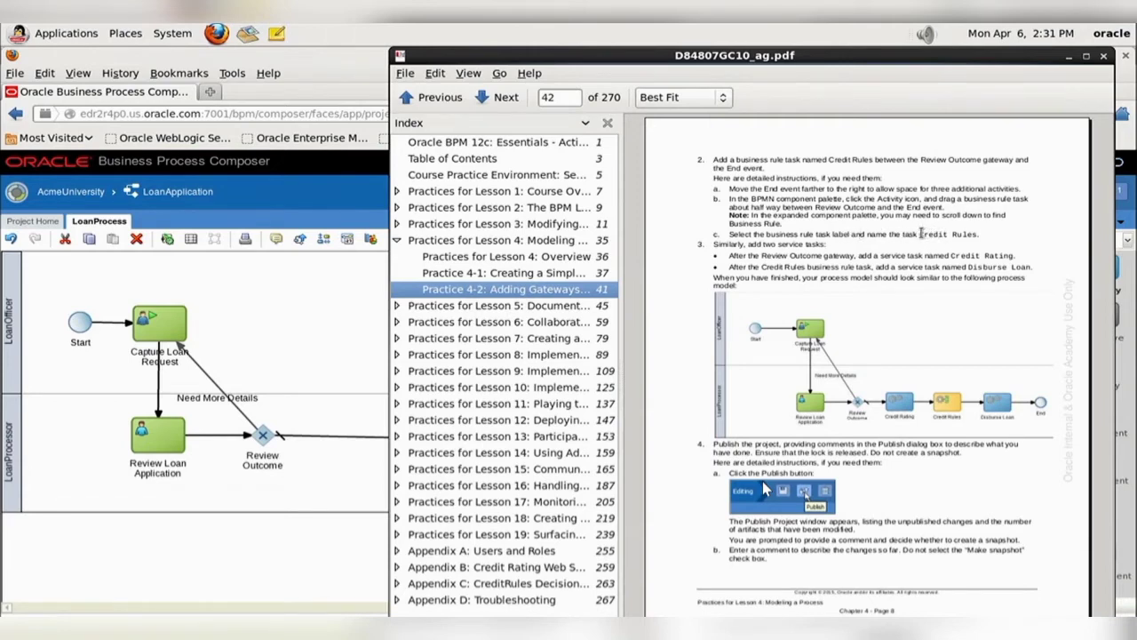
{"action": "left_click_drag", "start_coordinate": [921, 234], "coordinate": [974, 232]}
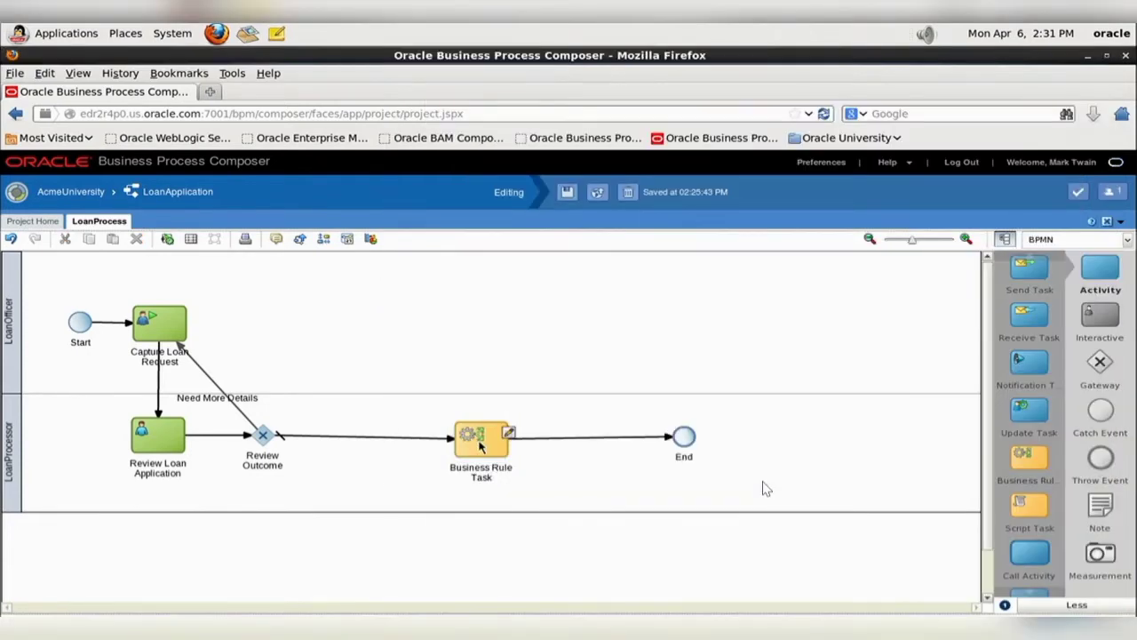
{"action": "double_click", "coordinate": [485, 477]}
{"action": "type", "text": "Credit Rules"}
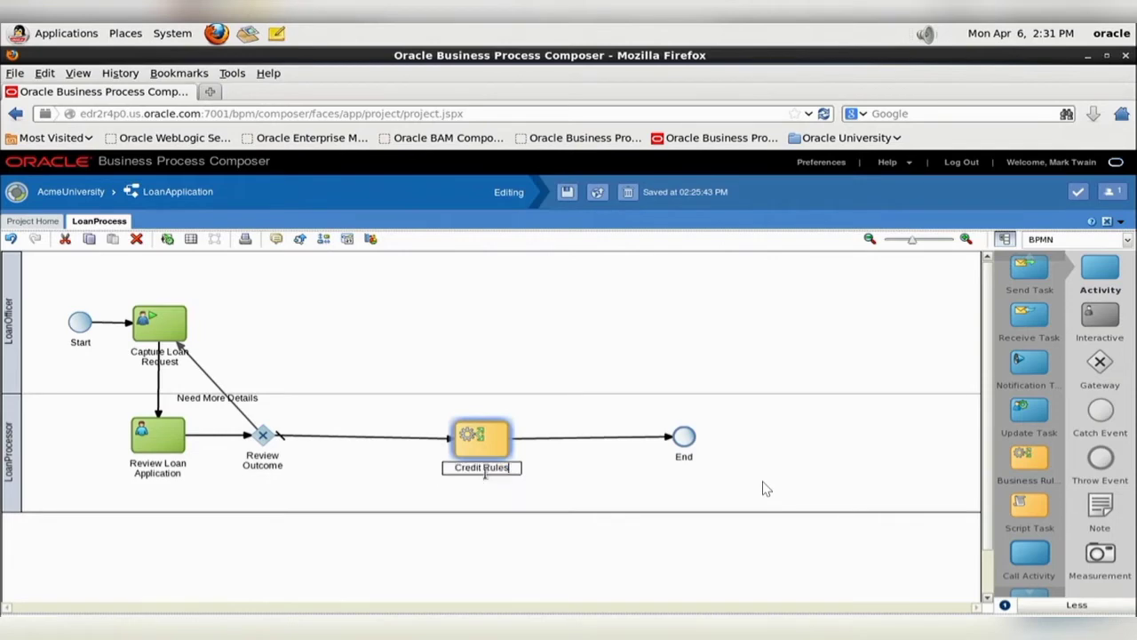
Following page 42 of the practice guide, add one service task between Review Outcome and Credit Rules and another between Credit Rules and End
{"action": "left_click", "coordinate": [567, 494]}
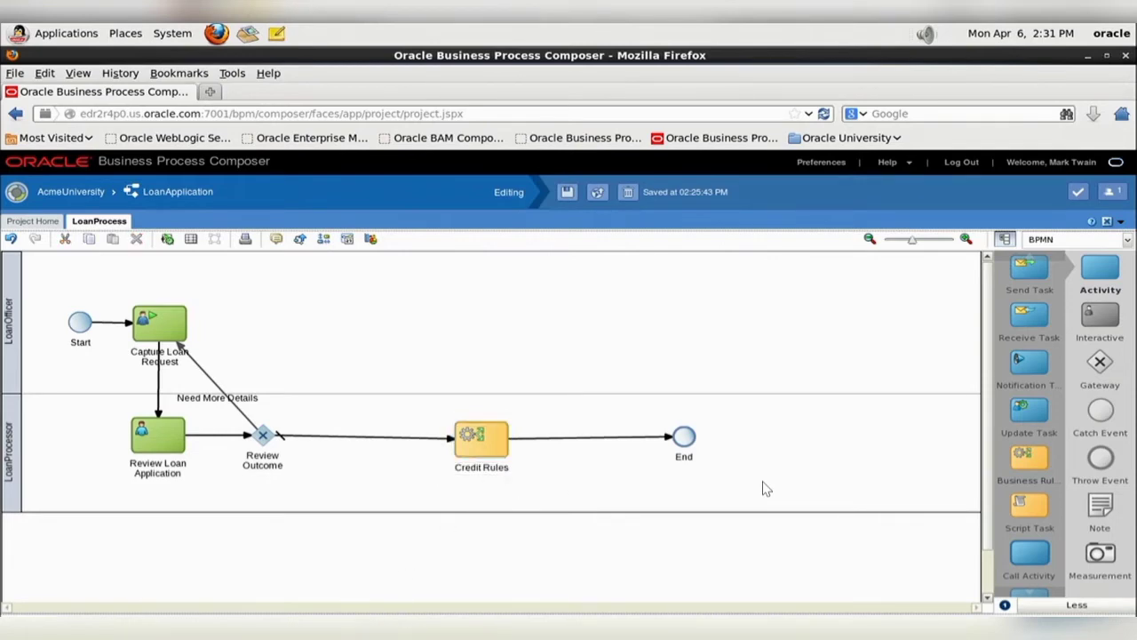
{"action": "key", "text": "alt+Tab"}
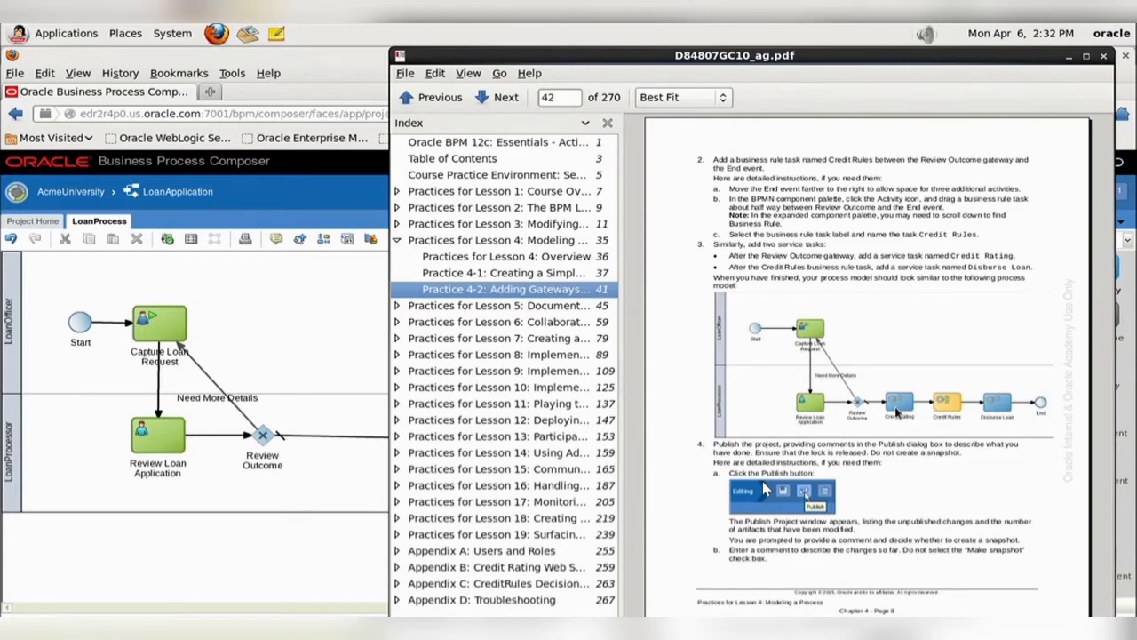
{"action": "left_click", "coordinate": [322, 558]}
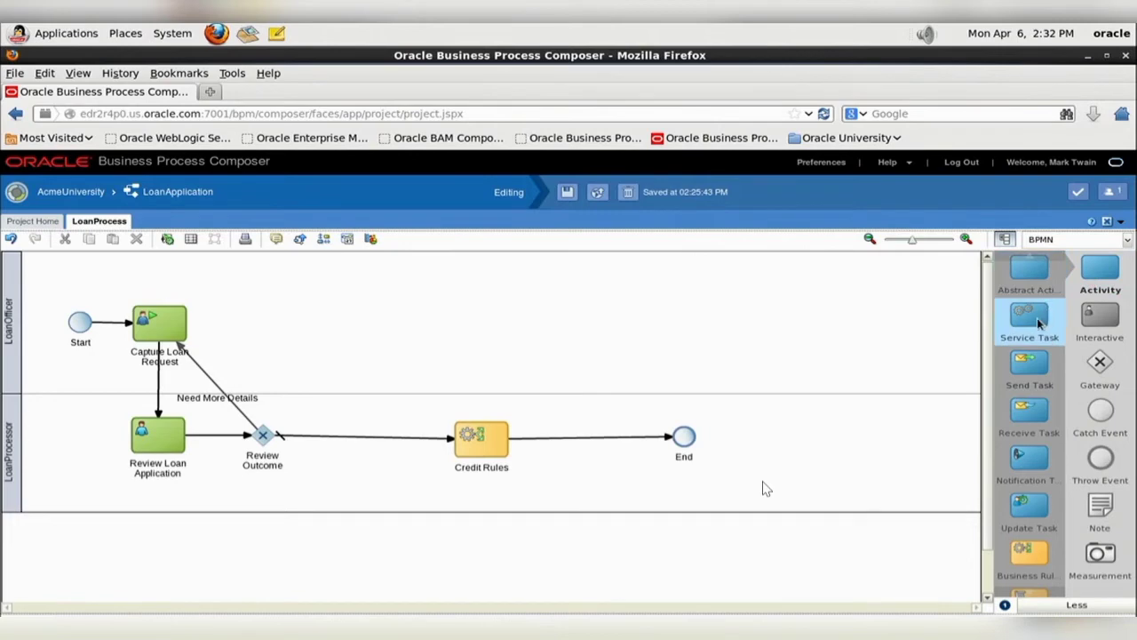
{"action": "left_click_drag", "start_coordinate": [1040, 324], "coordinate": [369, 442]}
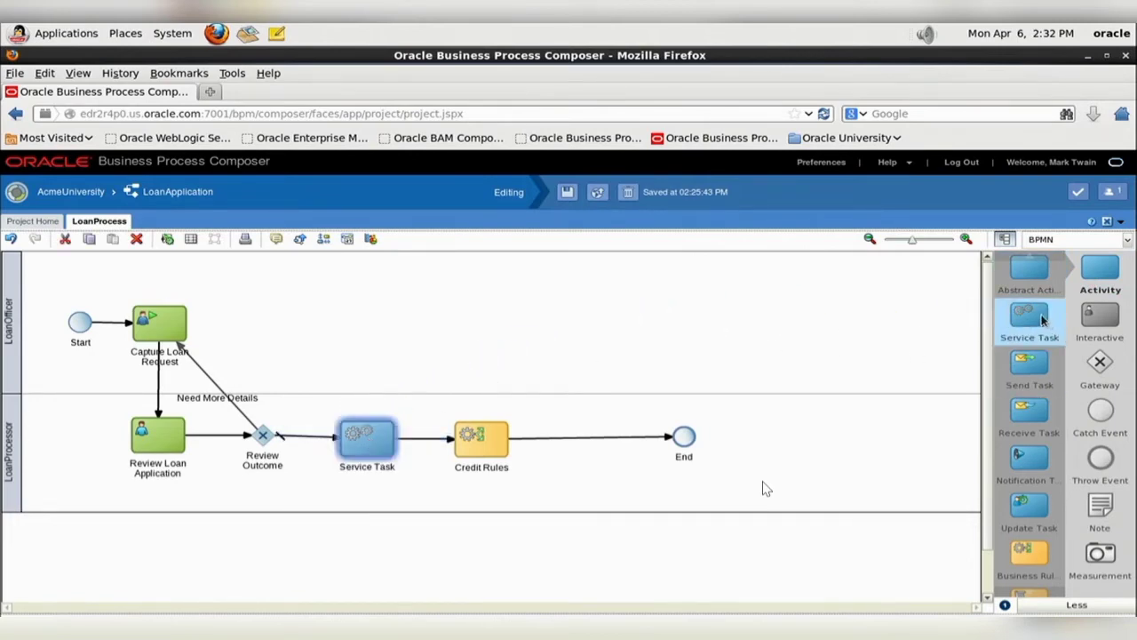
{"action": "left_click_drag", "start_coordinate": [1044, 320], "coordinate": [594, 440]}
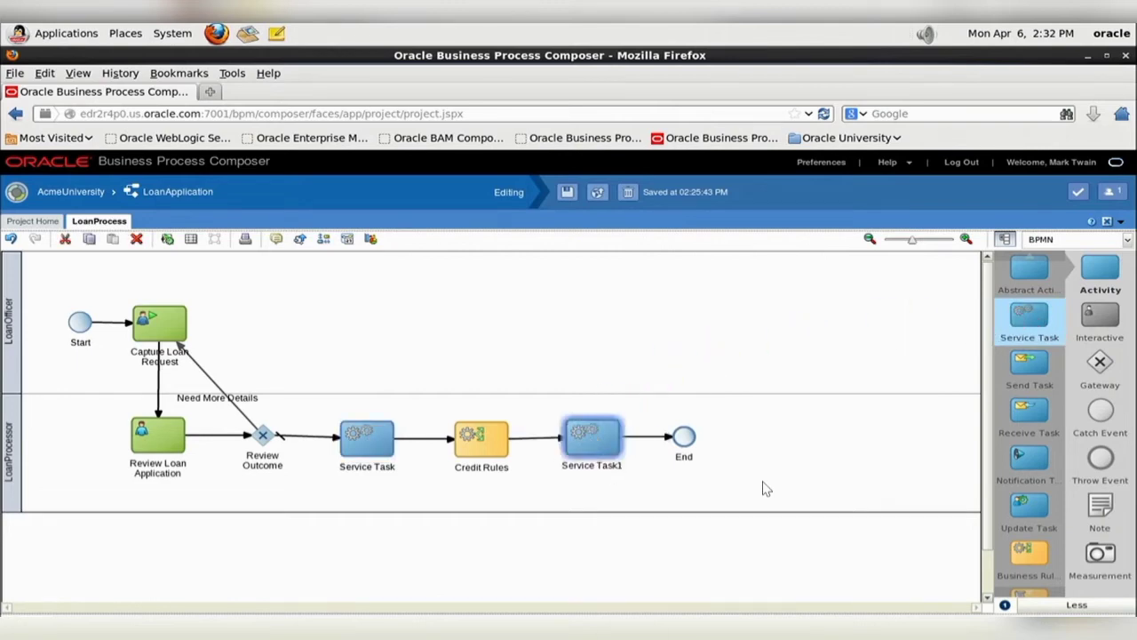
Rename the service task after the Review Outcome gateway to "Credit Rating", copying the name from the practice guide
{"action": "key", "text": "alt+Tab"}
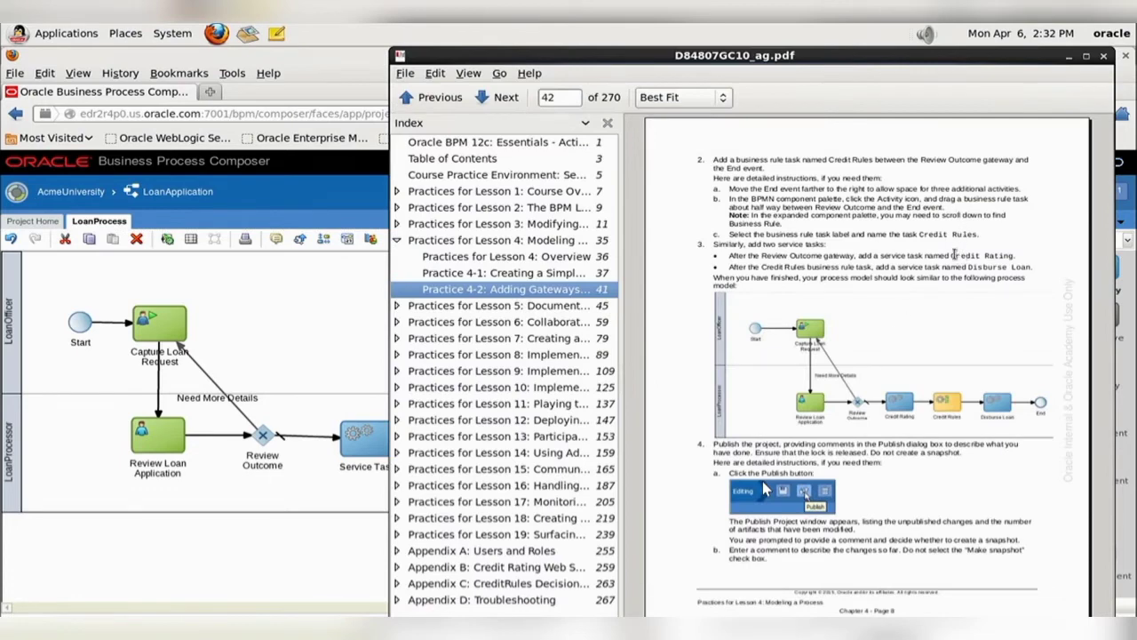
{"action": "left_click_drag", "start_coordinate": [953, 256], "coordinate": [1020, 255]}
{"action": "key", "text": "ctrl+c"}
{"action": "left_click", "coordinate": [352, 474]}
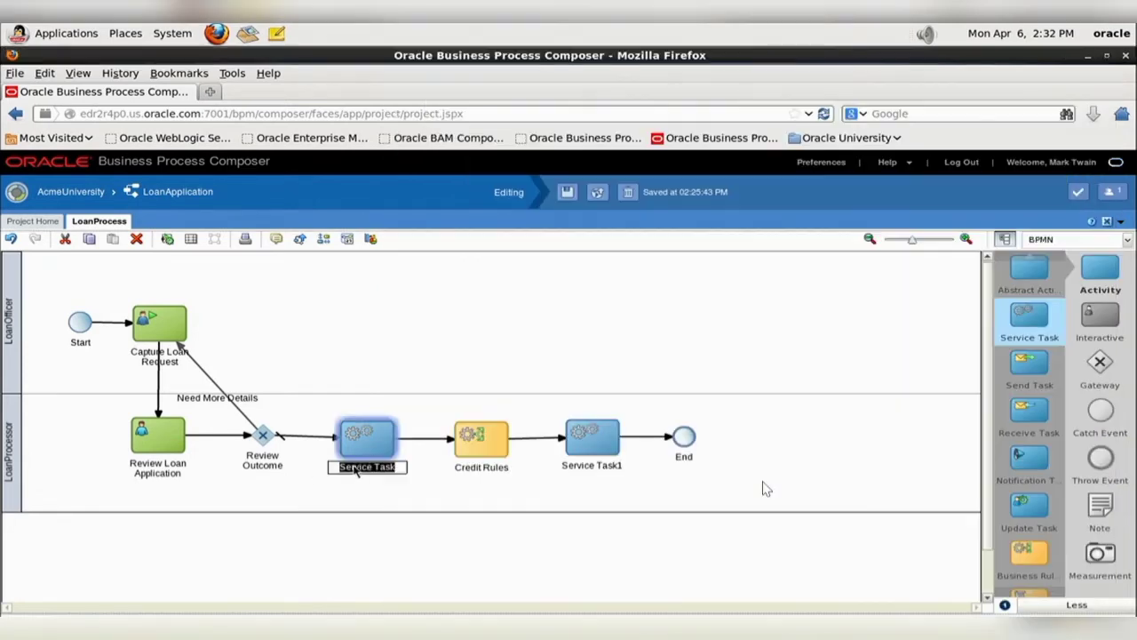
{"action": "key", "text": "ctrl+v"}
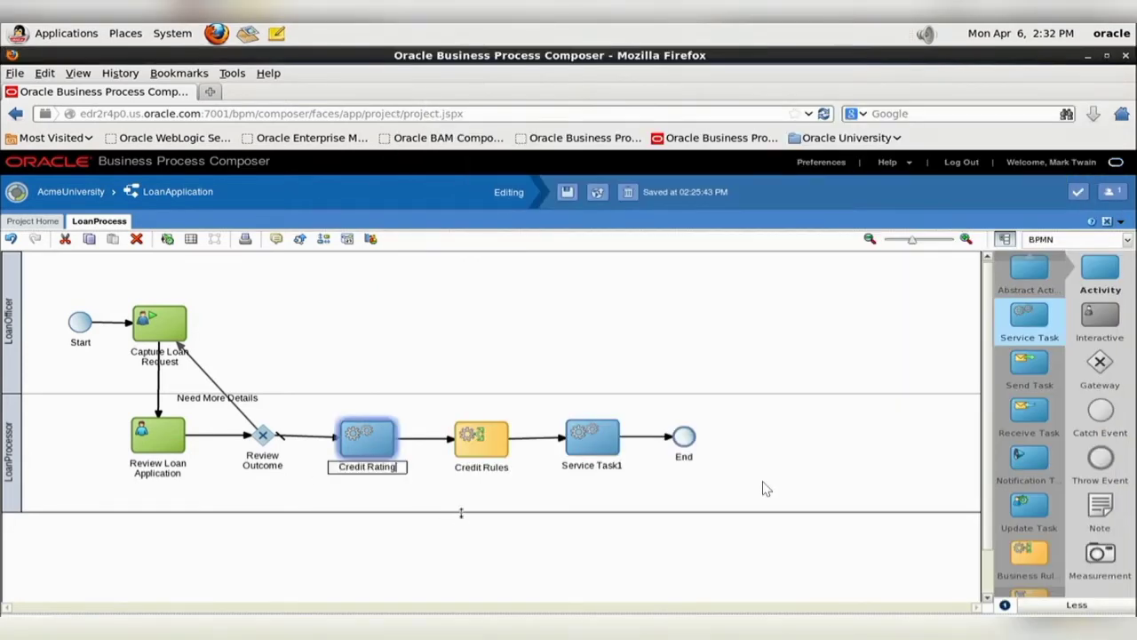
{"action": "left_click", "coordinate": [484, 532]}
Rename the service task after Credit Rules to "Disburse Loan", as given in the practice guide
{"action": "key", "text": "alt+Tab"}
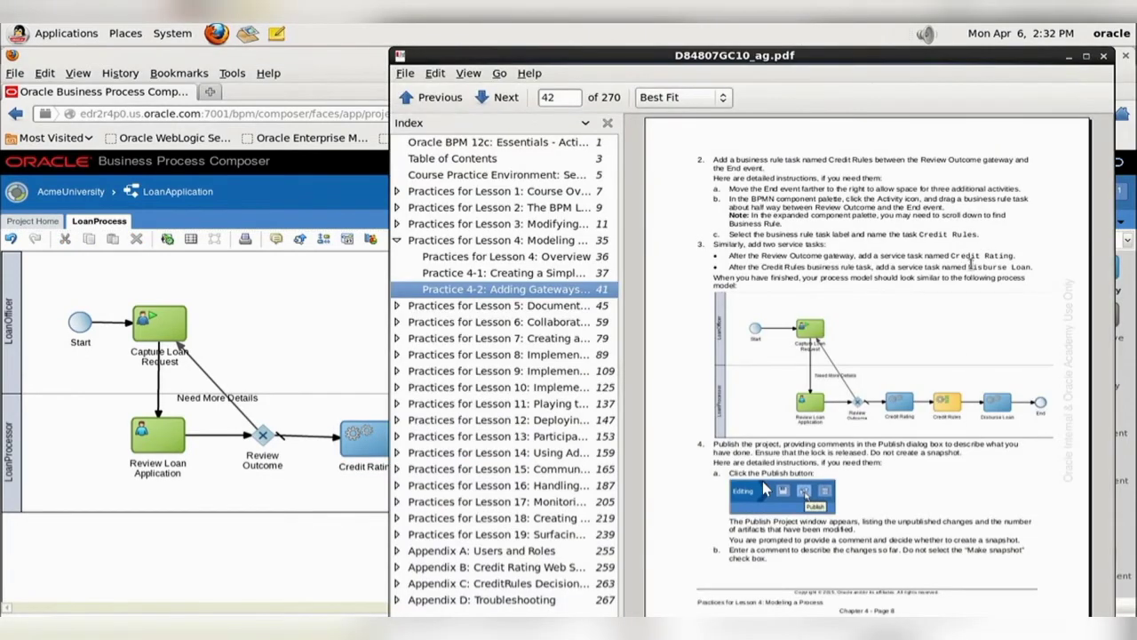
{"action": "left_click_drag", "start_coordinate": [969, 267], "coordinate": [1018, 267]}
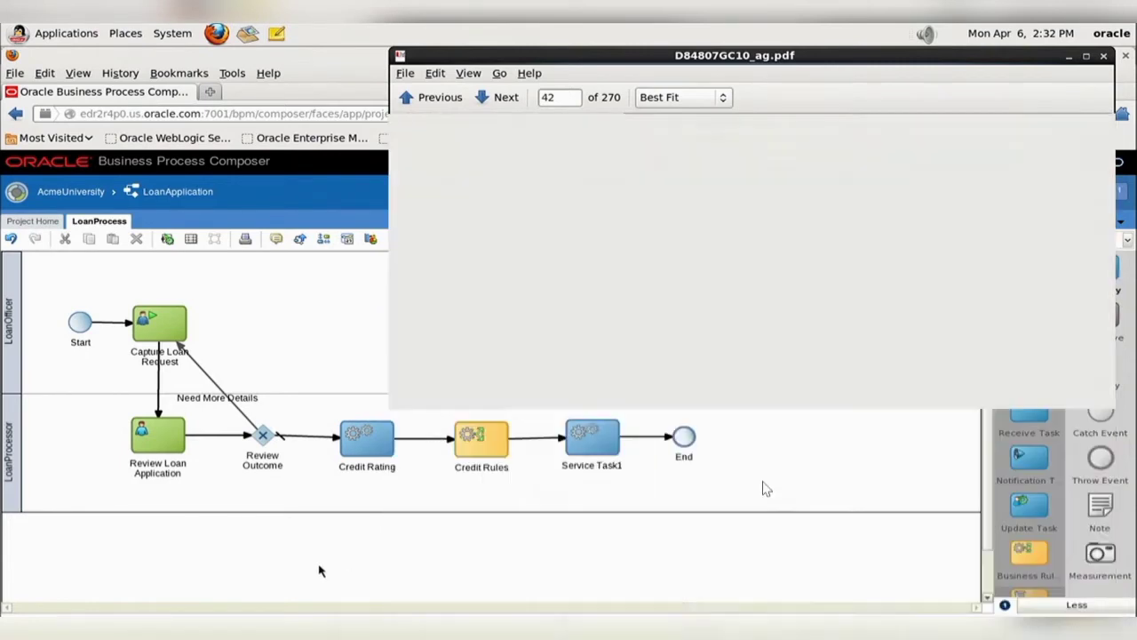
{"action": "left_click", "coordinate": [320, 569]}
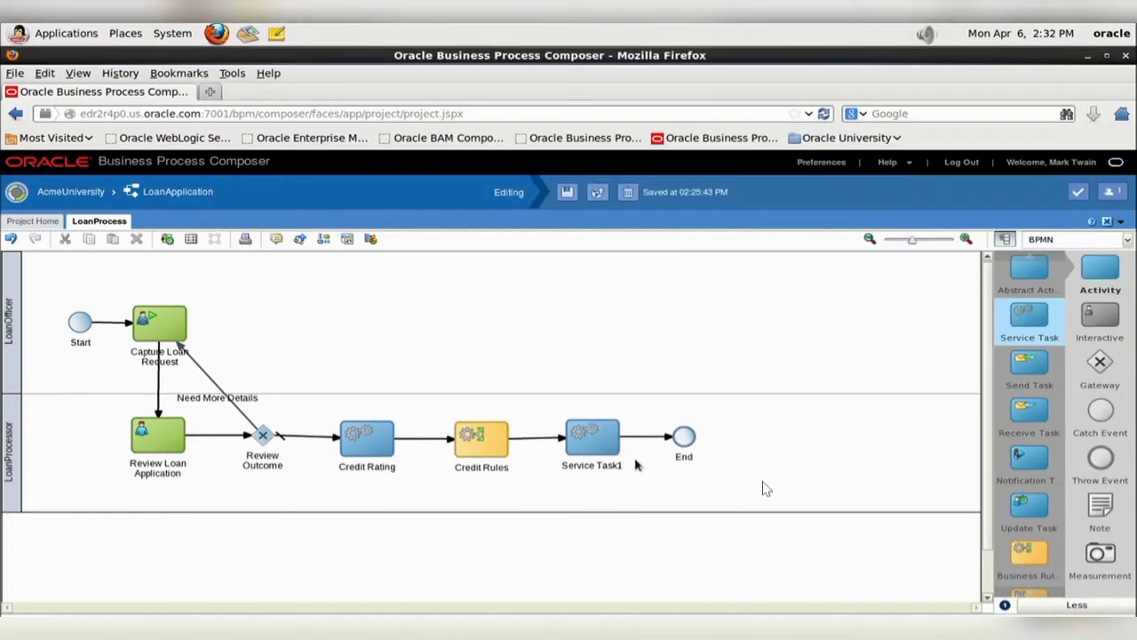
{"action": "double_click", "coordinate": [599, 475]}
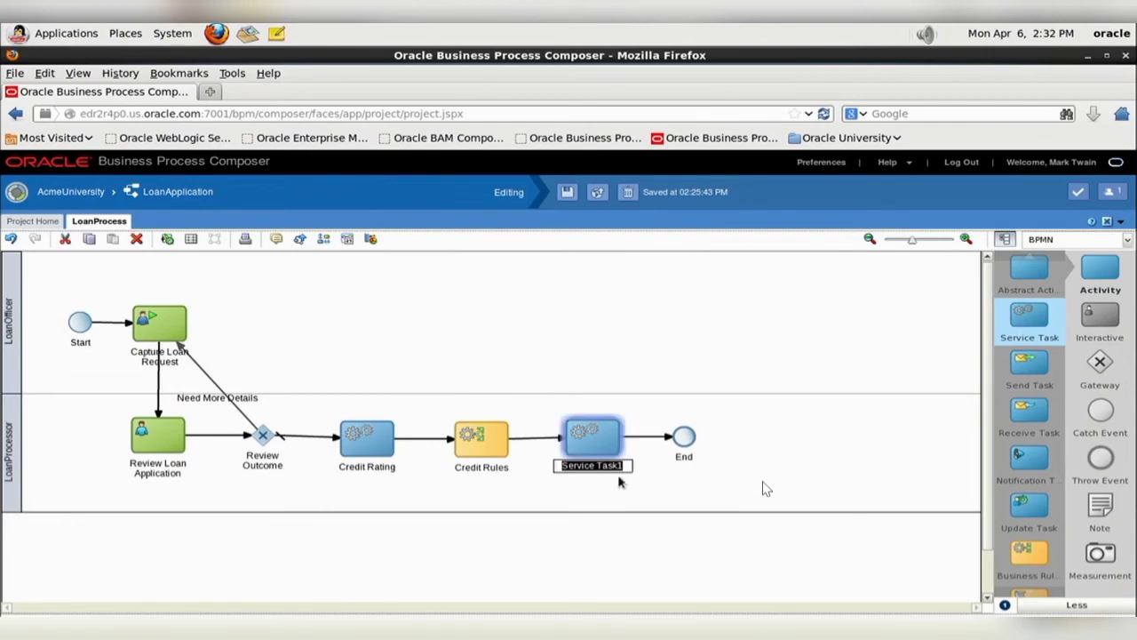
{"action": "type", "text": "Disburse Loan"}
{"action": "left_click", "coordinate": [608, 555]}
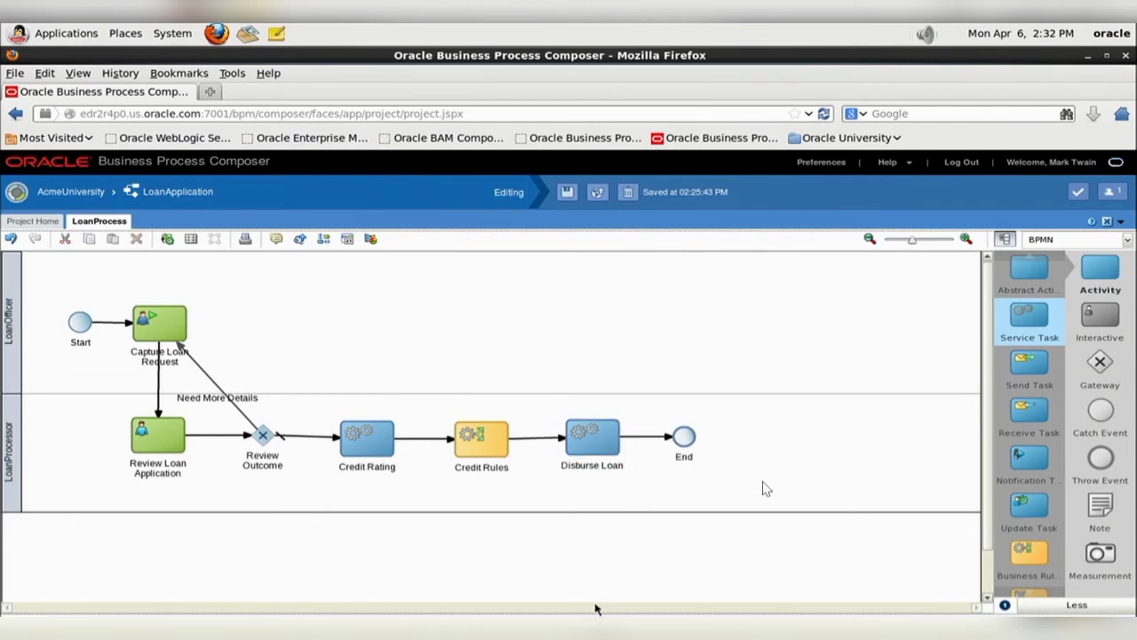
Compare the model with the guide's diagram and align Credit Rating, Credit Rules, Disburse Loan and the End event in one straight row
{"action": "key", "text": "alt+Tab"}
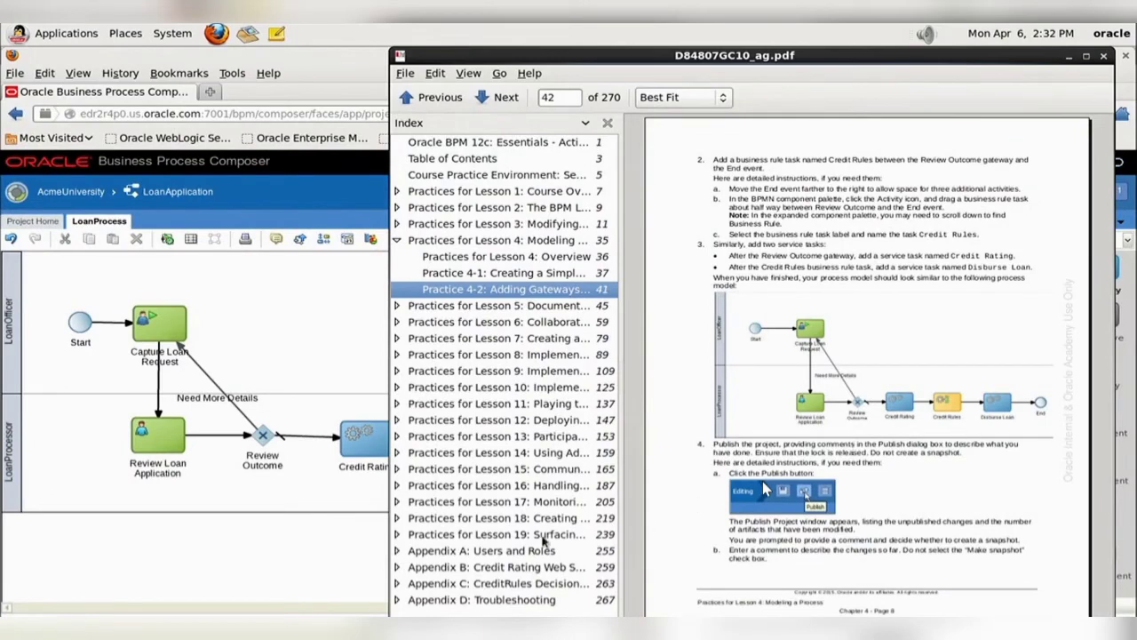
{"action": "key", "text": "alt+Tab"}
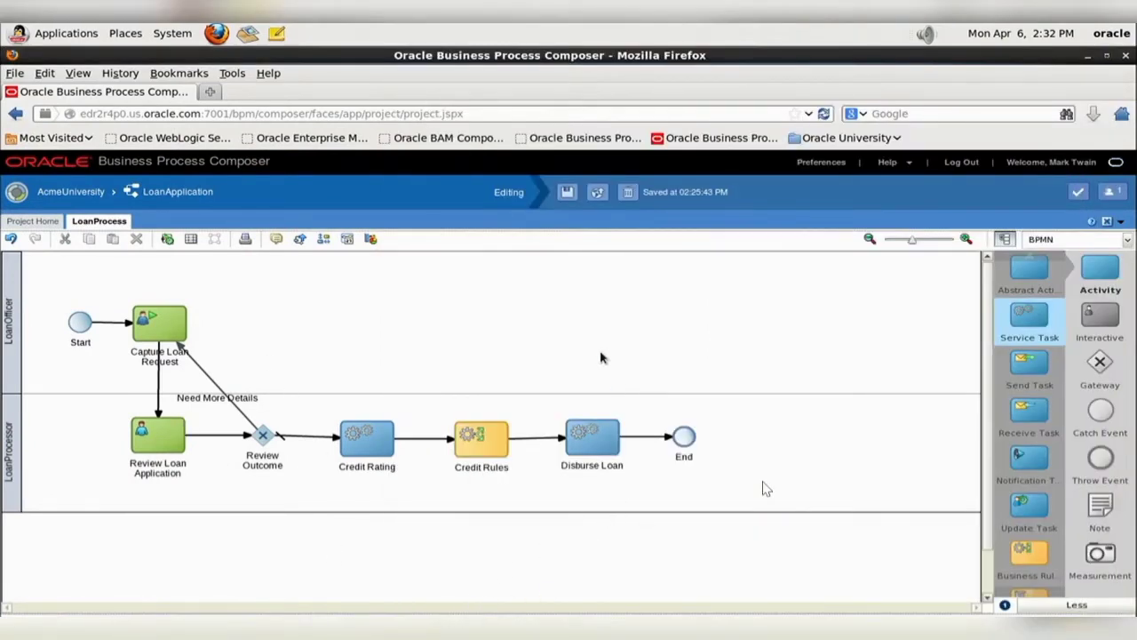
{"action": "mouse_move", "coordinate": [683, 436]}
{"action": "left_mouse_down"}
{"action": "mouse_move", "coordinate": [683, 462]}
{"action": "mouse_move", "coordinate": [704, 432]}
{"action": "left_mouse_up"}
{"action": "mouse_move", "coordinate": [599, 452]}
{"action": "left_mouse_down"}
{"action": "mouse_move", "coordinate": [589, 480]}
{"action": "mouse_move", "coordinate": [599, 443]}
{"action": "left_mouse_up"}
{"action": "left_click_drag", "start_coordinate": [458, 453], "coordinate": [444, 437]}
{"action": "mouse_move", "coordinate": [370, 446]}
{"action": "left_mouse_down"}
{"action": "mouse_move", "coordinate": [352, 448]}
{"action": "mouse_move", "coordinate": [370, 445]}
{"action": "left_mouse_up"}
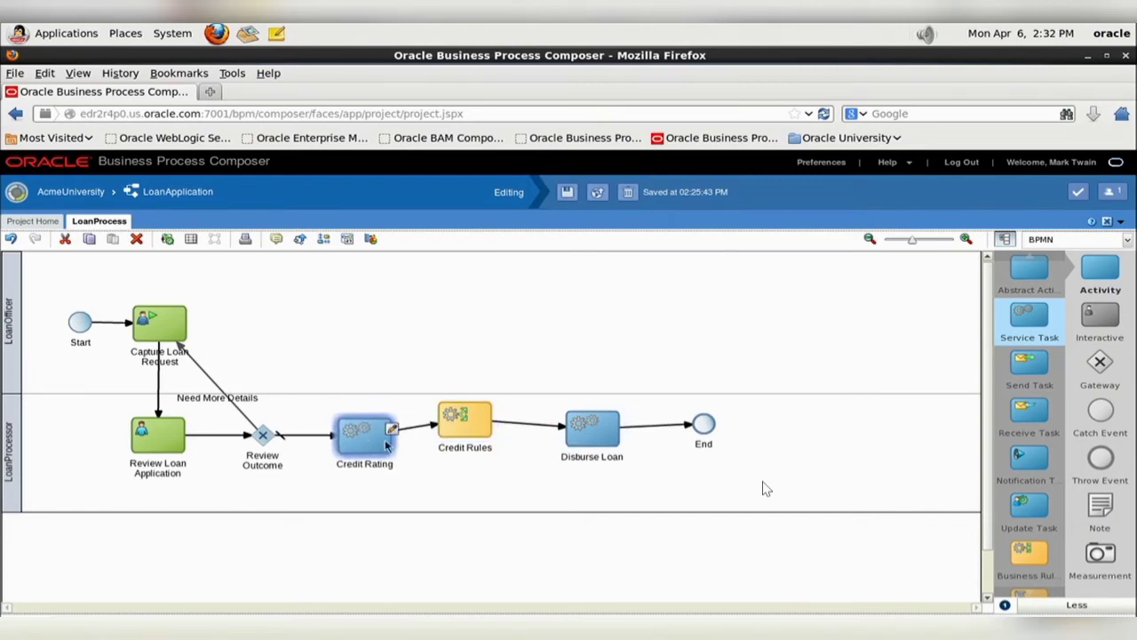
{"action": "left_click_drag", "start_coordinate": [466, 433], "coordinate": [483, 453]}
{"action": "left_click_drag", "start_coordinate": [479, 442], "coordinate": [482, 443]}
{"action": "left_click_drag", "start_coordinate": [591, 434], "coordinate": [594, 440]}
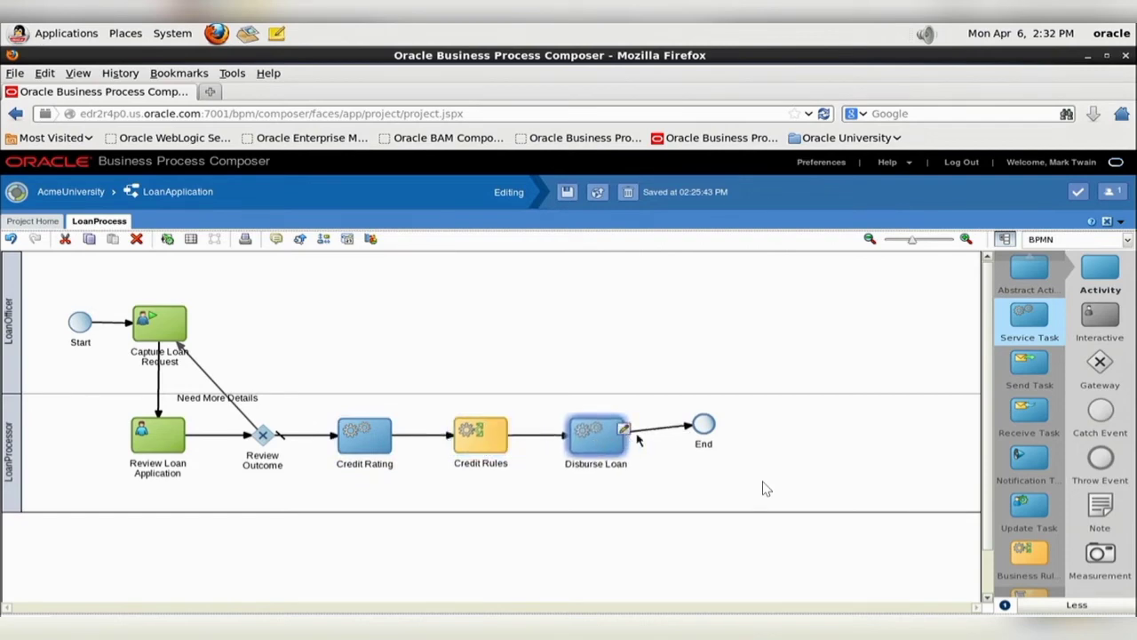
{"action": "left_click_drag", "start_coordinate": [704, 425], "coordinate": [712, 440]}
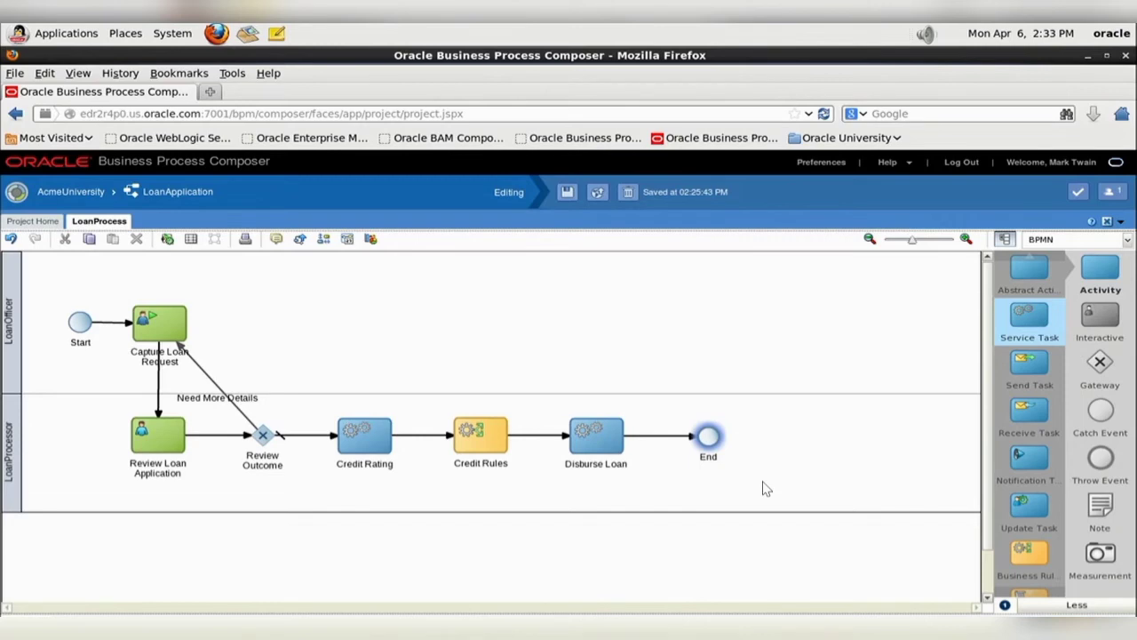
Check the publishing instructions in the practice guide and open the Publish Project dialog for the LoanApplication project
{"action": "key", "text": "alt+Tab"}
{"action": "left_click", "coordinate": [290, 593]}
{"action": "left_click", "coordinate": [597, 192]}
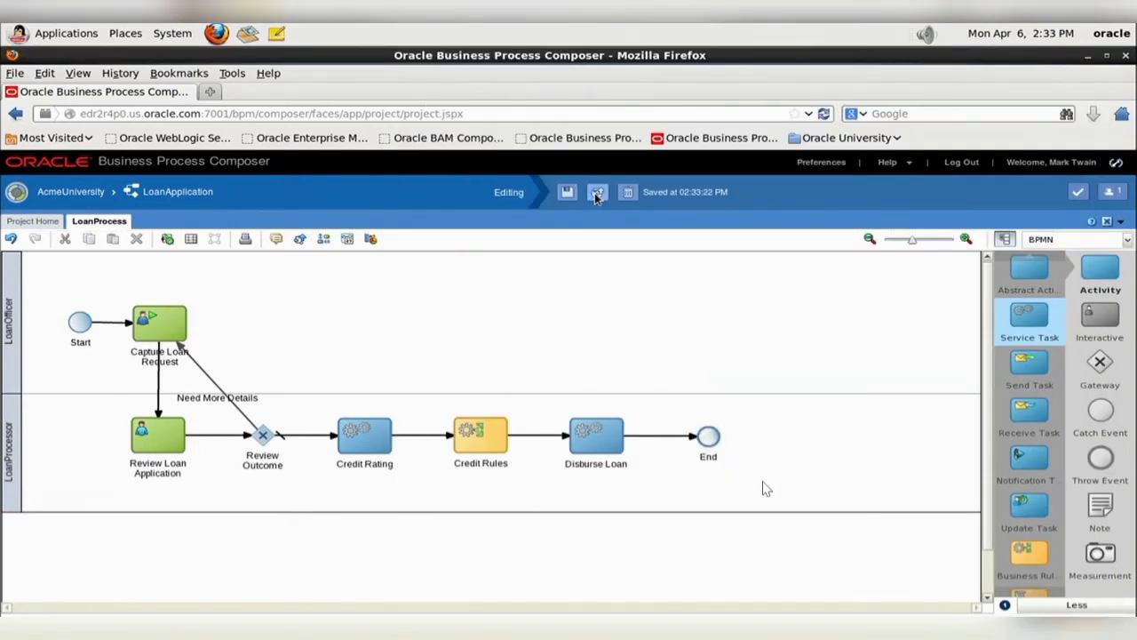
{"action": "left_click", "coordinate": [596, 194]}
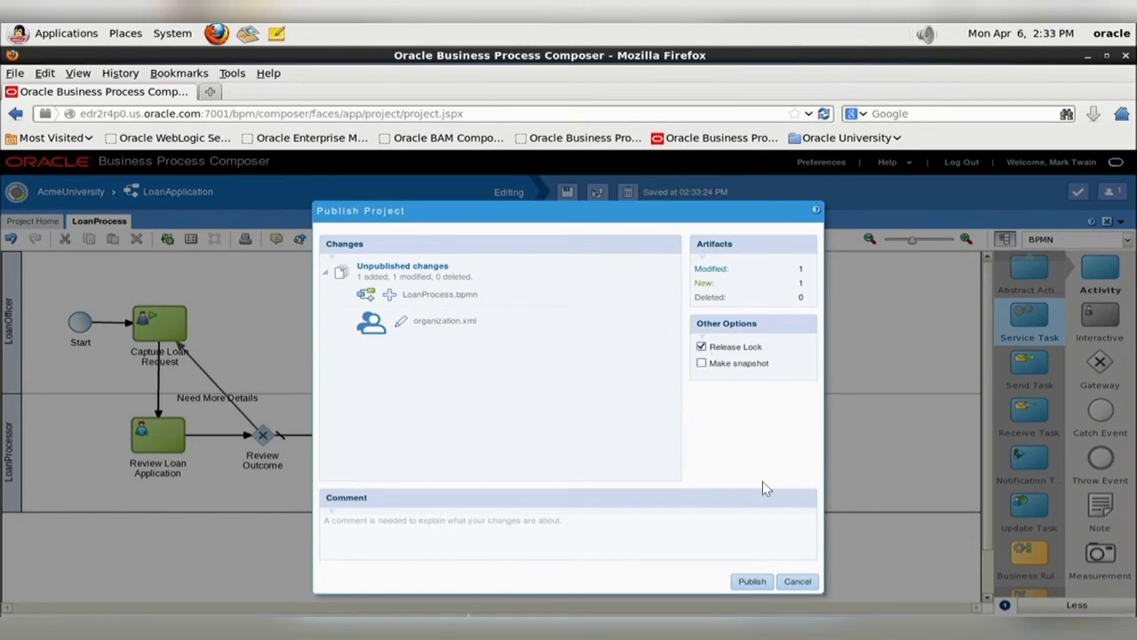
Consult the guide's sample comment, enter "Created a initial version of the process." as the comment, and publish the project
{"action": "key", "text": "alt+Tab"}
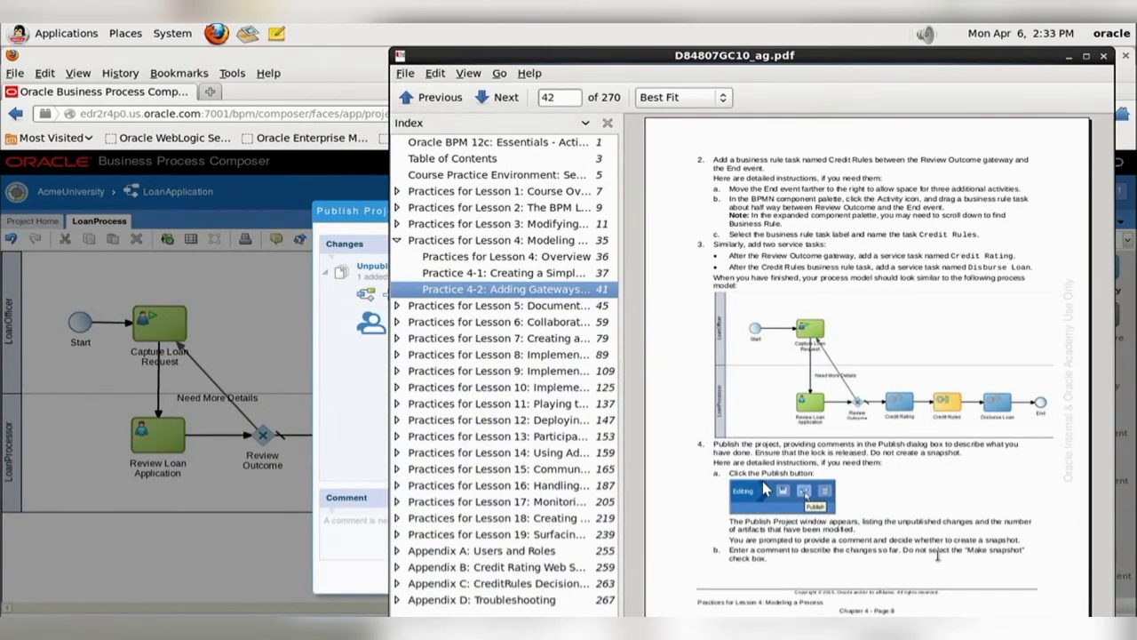
{"action": "scroll", "coordinate": [814, 569], "scroll_direction": "down", "scroll_amount": 2}
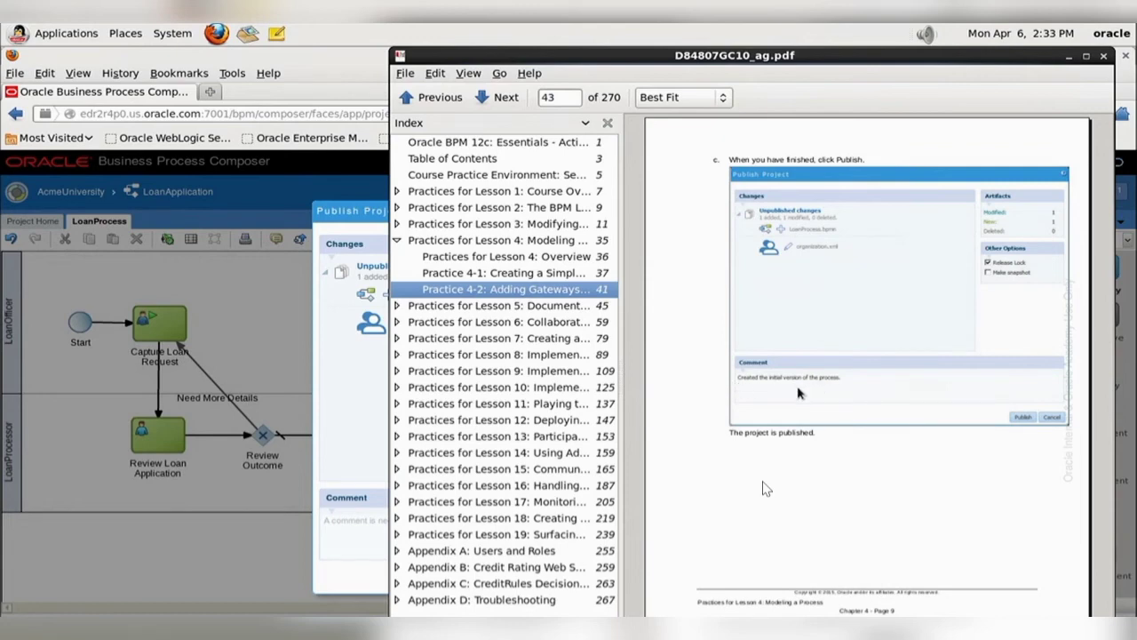
{"action": "left_click", "coordinate": [366, 526]}
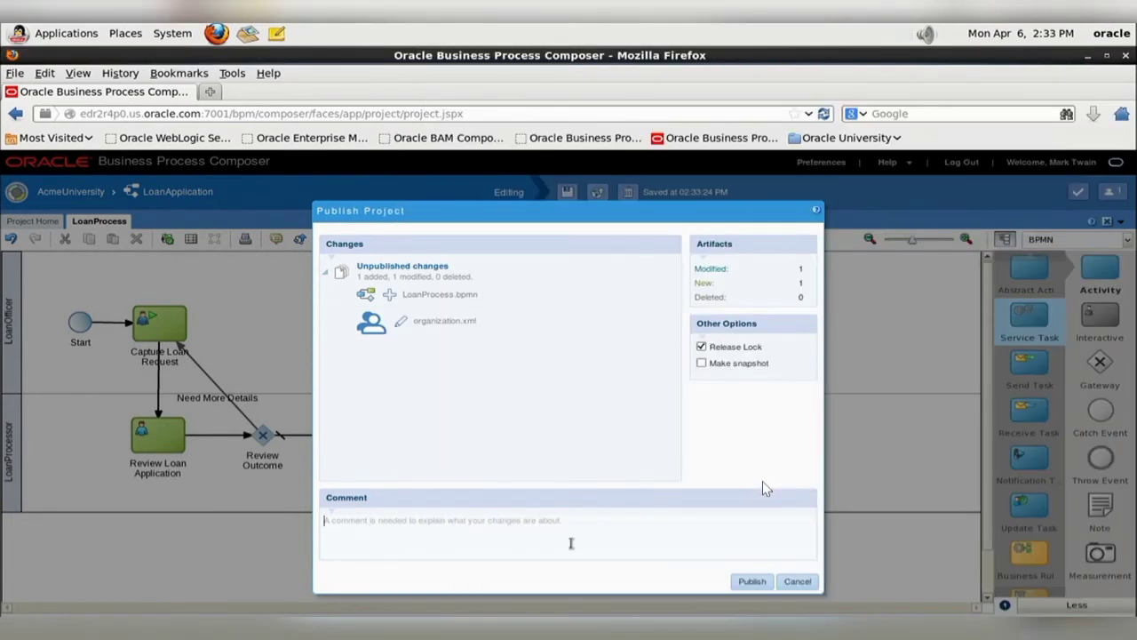
{"action": "type", "text": "cess."}
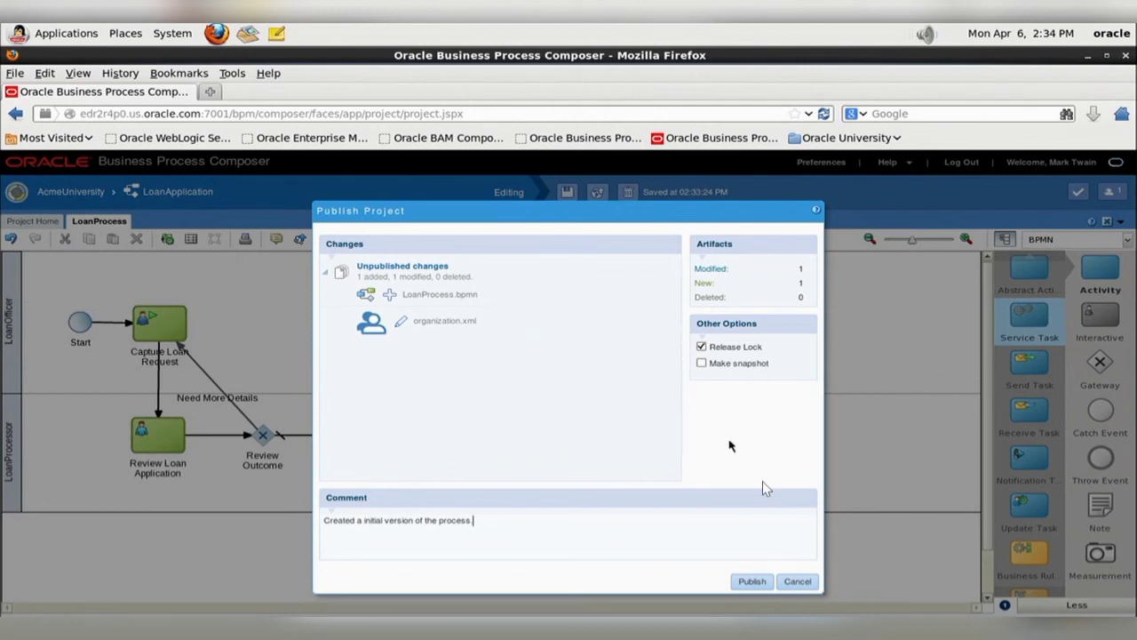
{"action": "left_click", "coordinate": [753, 582]}
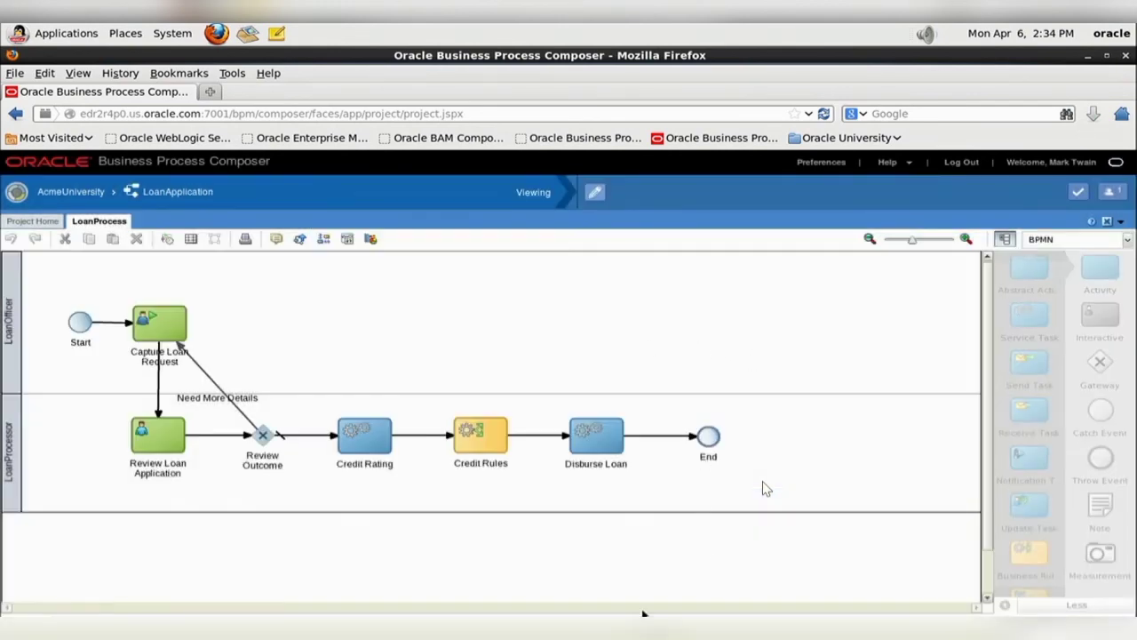
Check the practice guide beyond page 43 for any remaining Practice 4-2 instructions
{"action": "key", "text": "alt+Tab"}
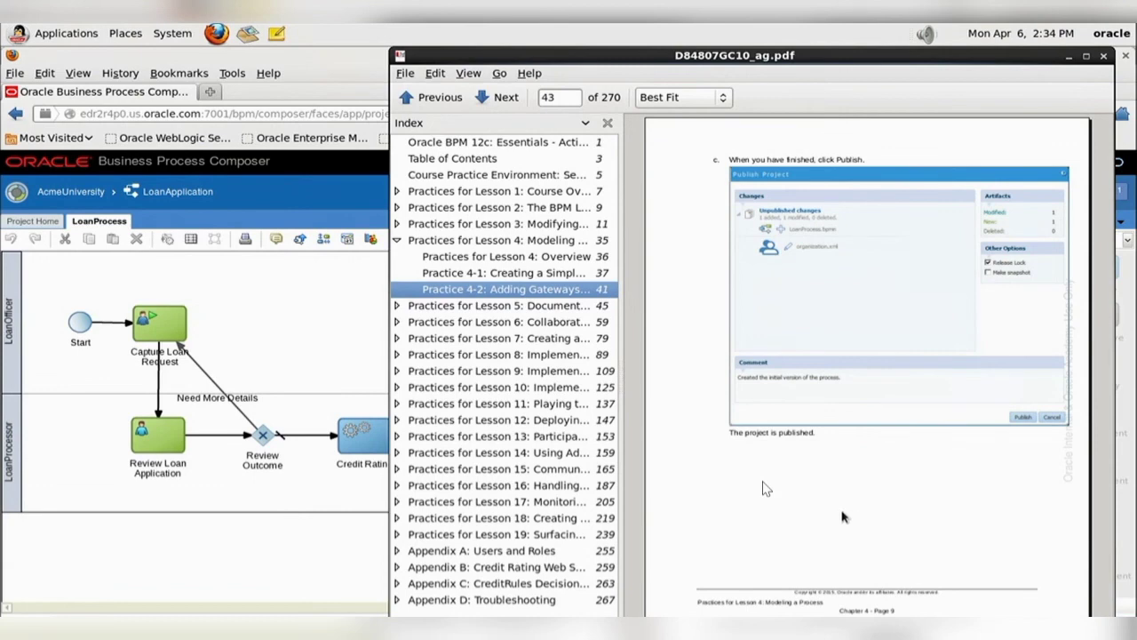
{"action": "scroll", "coordinate": [763, 487], "scroll_direction": "down", "scroll_amount": 1}
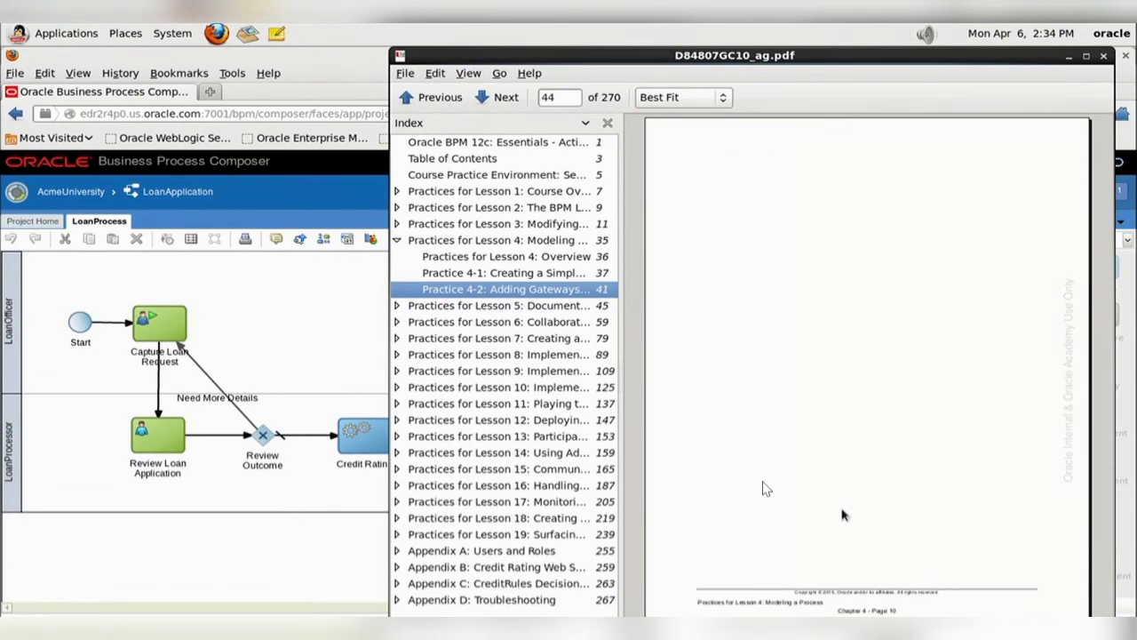